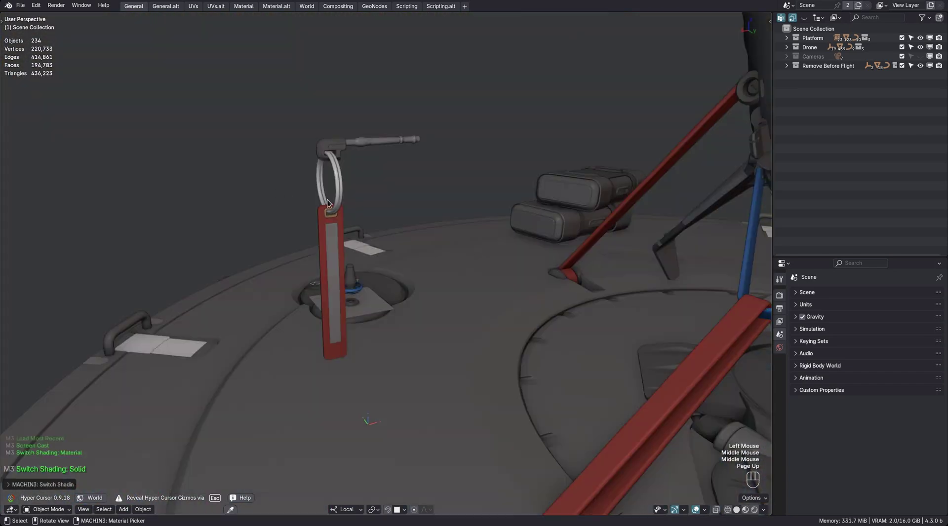
Create an assembly asset named RemoveBeforeFlight in the Model catalog from the pin, ring and tag, using Avg. Floor position and Unlink Assembly Asset.
middle_drag(328, 203, 481, 281)
scroll(526, 228, down, 3)
scroll(526, 227, up, 2)
key(t)
click(675, 98)
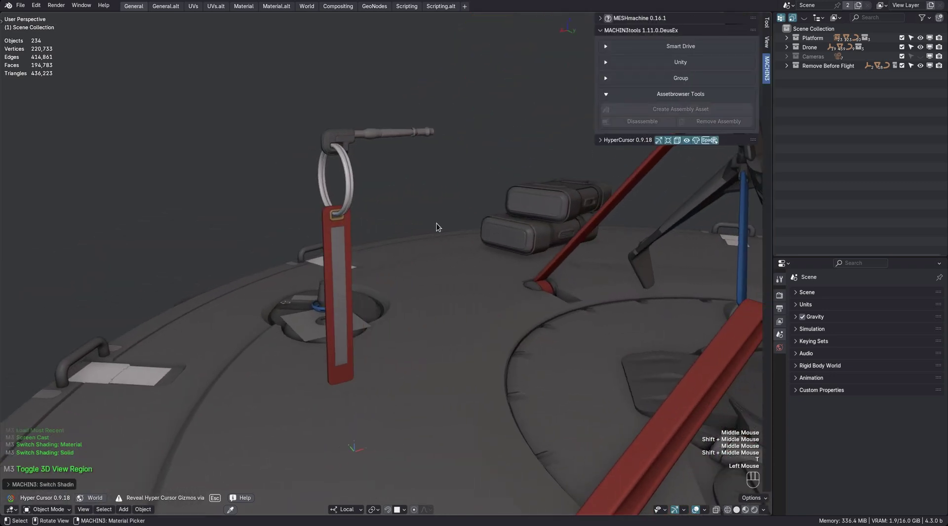
shift+middle_drag(494, 247, 459, 217)
drag(253, 85, 465, 269)
middle_drag(417, 241, 348, 237)
middle_drag(348, 237, 361, 243)
click(664, 109)
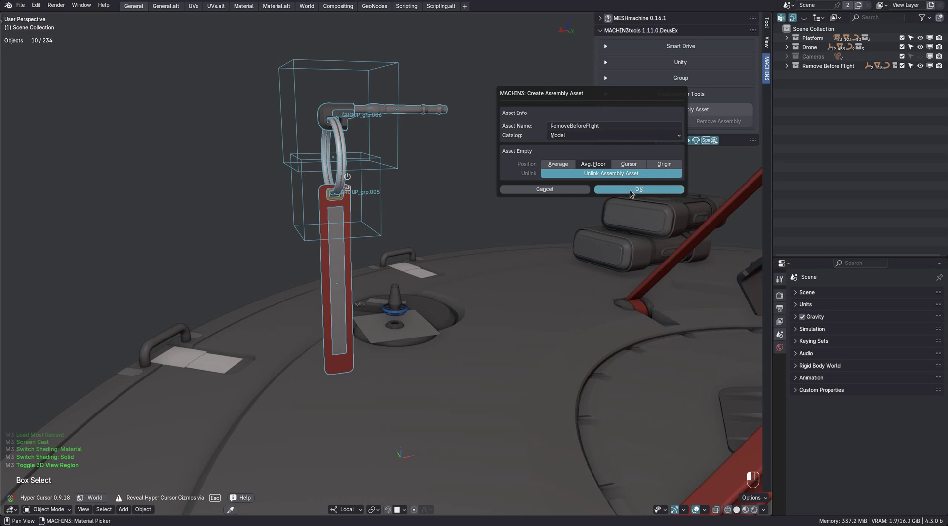
click(629, 190)
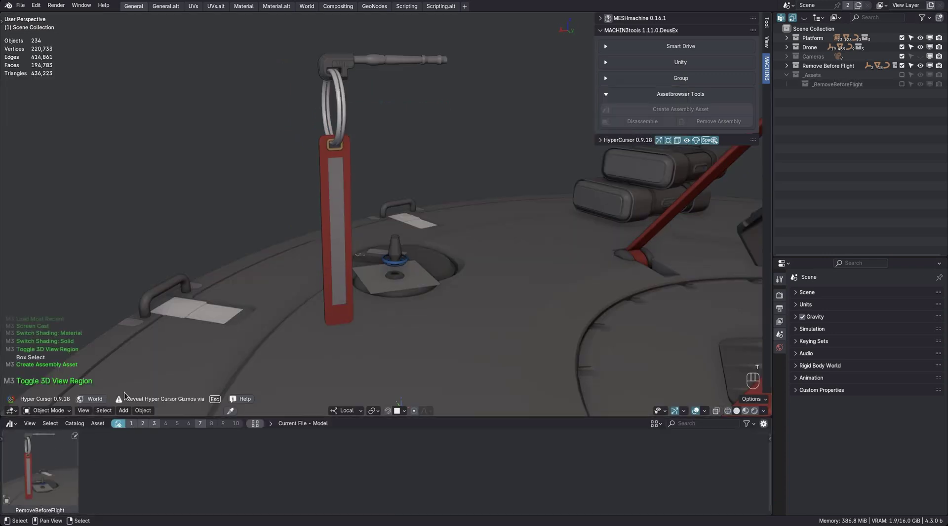
Add an instance of the RemoveBeforeFlight asset to the platform and move it beside the original tag.
scroll(318, 280, down, 1)
mouse_move(296, 292)
shift+middle_down()
mouse_move(319, 279)
mouse_move(306, 287)
shift+middle_up()
scroll(319, 280, up, 1)
scroll(306, 287, down, 1)
drag(230, 296, 231, 296)
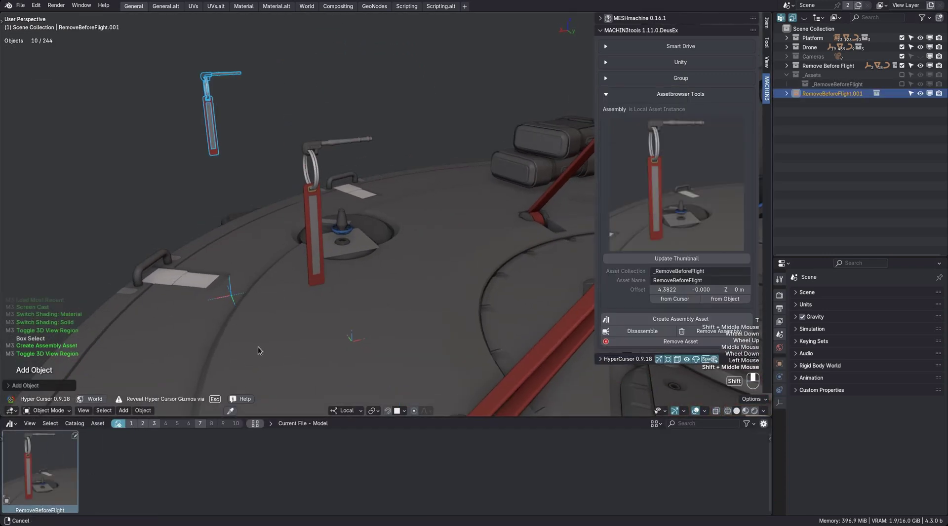
scroll(260, 361, down, 2)
shift+middle_drag(264, 344, 347, 148)
key(g)
ctrl+click(281, 383)
drag(353, 170, 353, 173)
middle_drag(353, 173, 386, 177)
key(a)
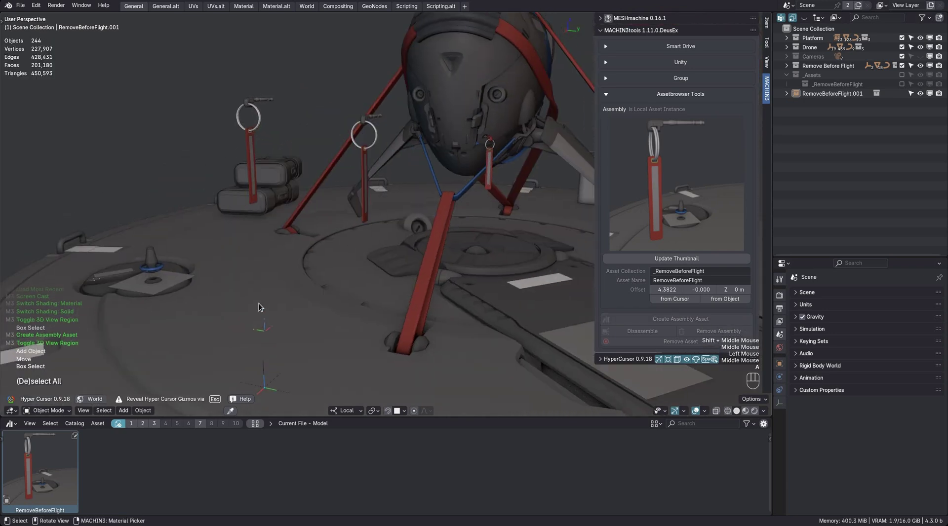
Set the tag instance's collection offset Z to 1.5 m and raise the instance about 1.4 m along its local Z axis.
shift+middle_drag(257, 298, 258, 238)
middle_drag(258, 238, 280, 227)
click(295, 300)
shift+middle_drag(320, 263, 318, 318)
scroll(317, 327, up, 2)
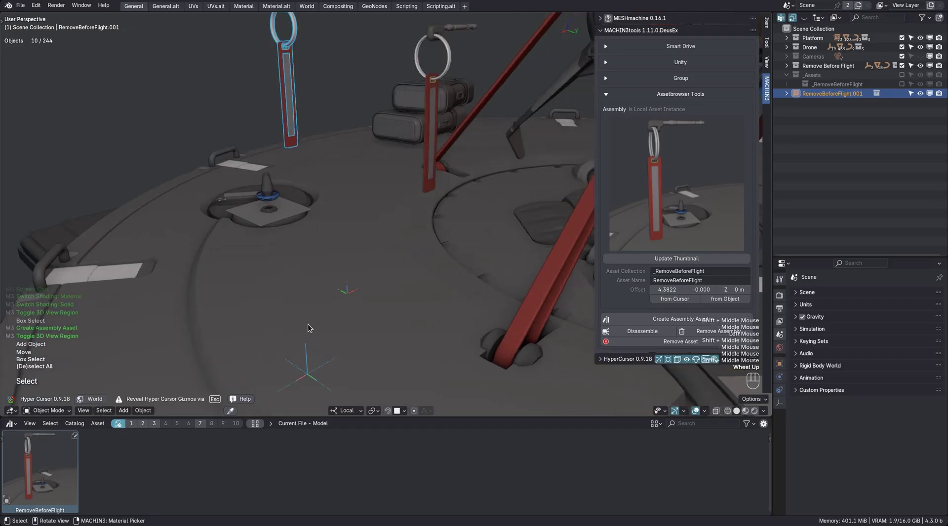
scroll(317, 326, down, 3)
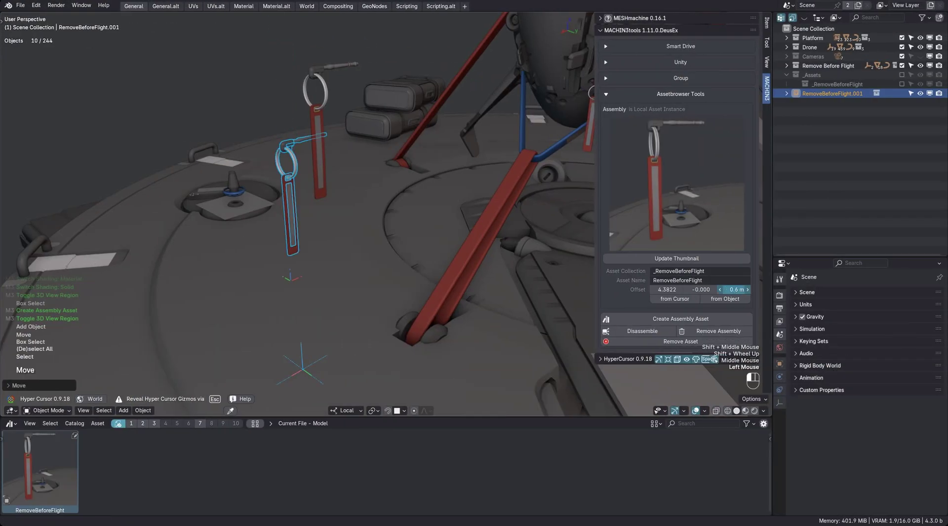
drag(734, 290, 739, 290)
key(g)
middle_click(296, 311)
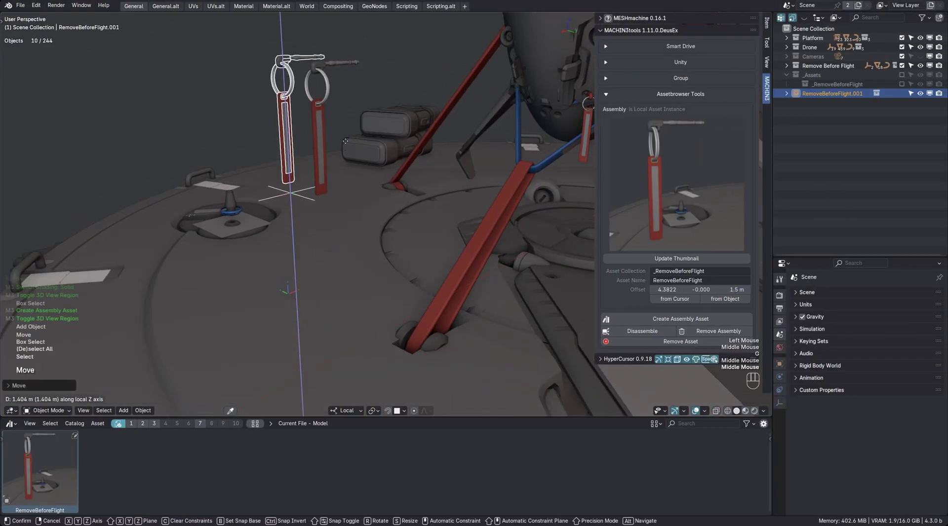
click(297, 153)
middle_drag(296, 153, 363, 249)
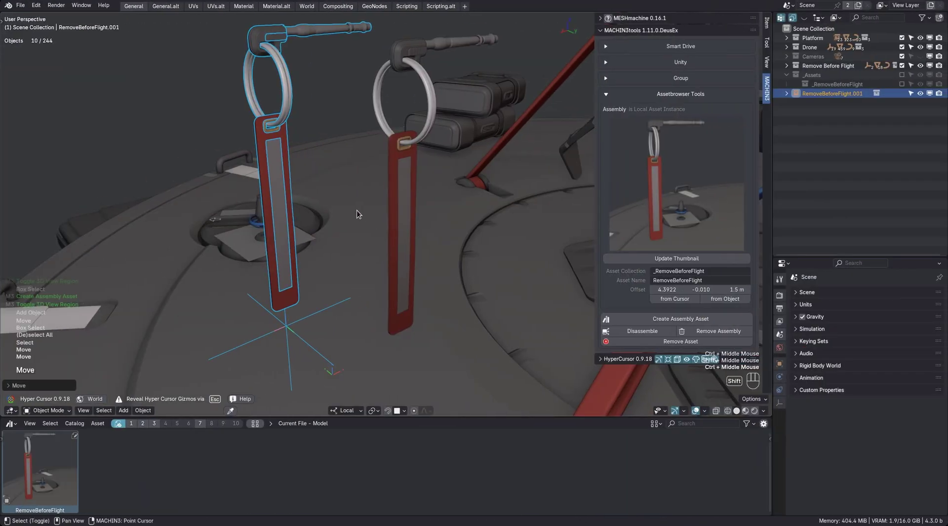
Set the instance's collection offset from the original tag's clip object.
shift+middle_drag(391, 211, 408, 193)
click(420, 158)
shift+middle_drag(421, 159, 420, 181)
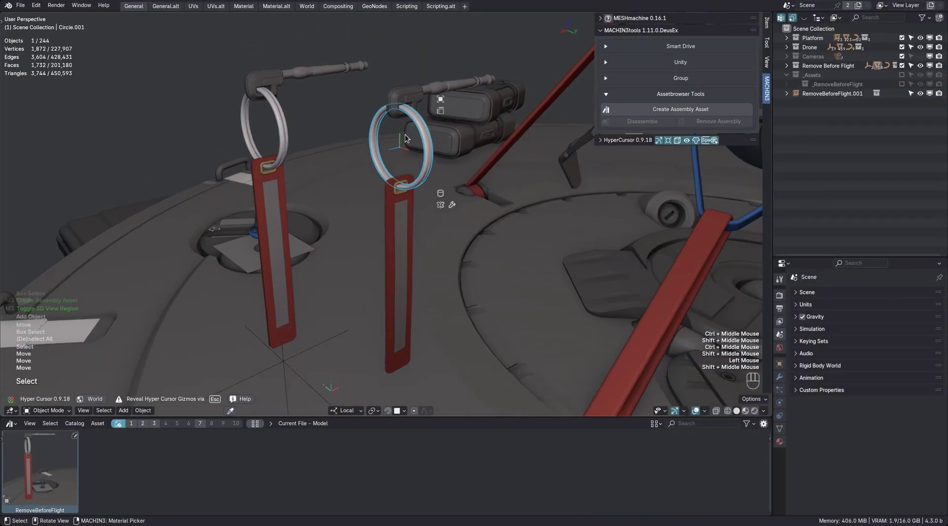
shift+middle_drag(405, 139, 408, 165)
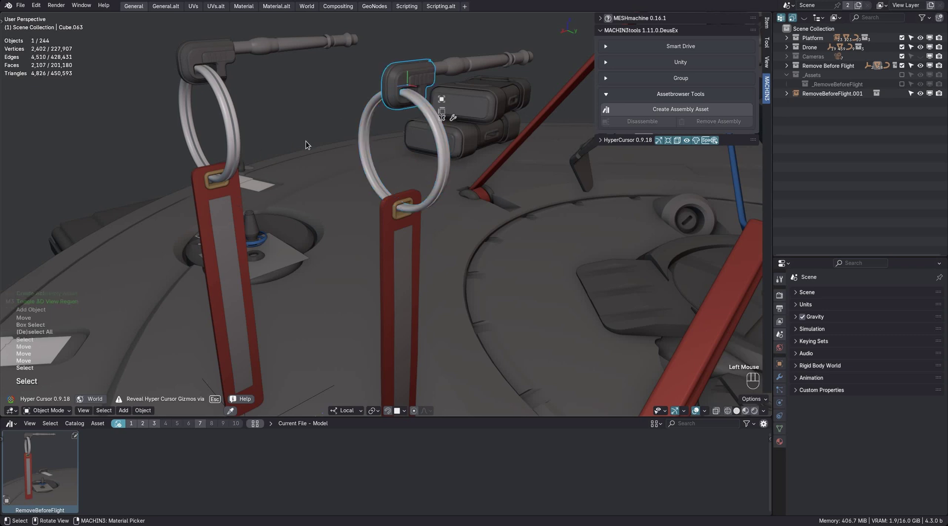
shift+click(219, 198)
shift+middle_drag(298, 180, 298, 183)
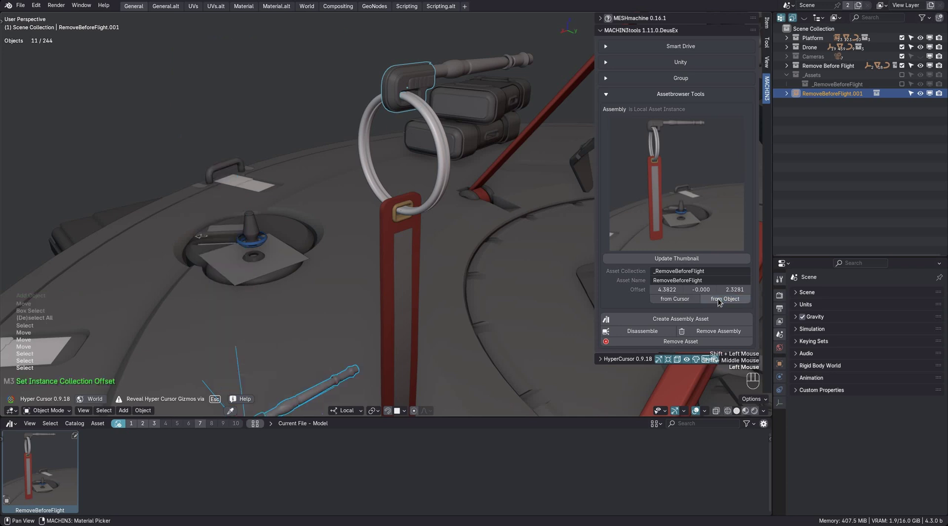
Raise the tag instance vertically so it hangs beside the original, and focus the view on it.
shift+middle_drag(340, 328, 316, 266)
scroll(315, 267, down, 2)
key(a)
click(304, 299)
key(g)
middle_click(303, 295)
click(310, 137)
key(f)
middle_drag(353, 135, 385, 163)
shift+middle_drag(444, 229, 435, 231)
scroll(434, 231, up, 1)
scroll(435, 231, up, 2)
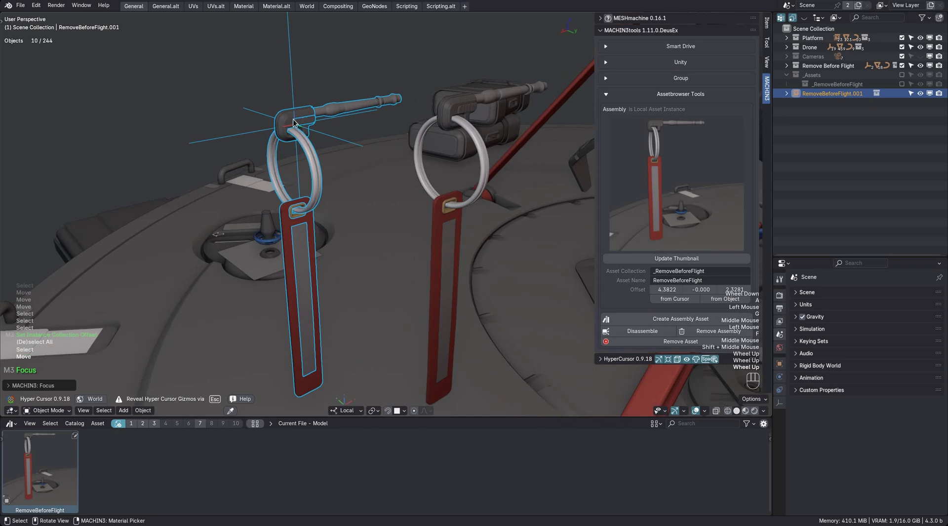
Compare the origin of the tag instance with the clip of the original tag.
click(481, 107)
shift+middle_drag(481, 106, 405, 163)
click(257, 173)
scroll(265, 167, down, 2)
scroll(266, 167, up, 2)
mouse_move(266, 168)
middle_down()
mouse_move(292, 175)
mouse_move(265, 164)
middle_up()
scroll(269, 168, down, 2)
scroll(262, 165, up, 1)
scroll(265, 163, down, 1)
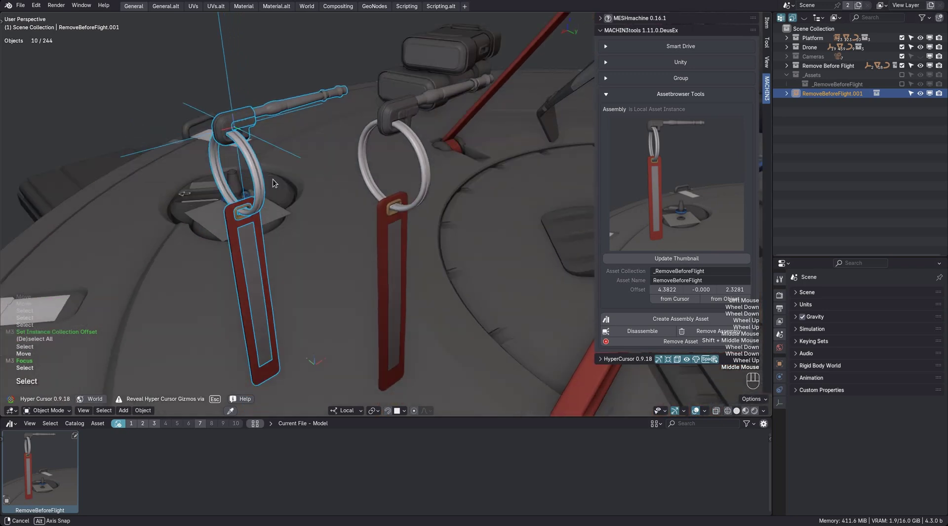
Place the cursor at the centre of the original tag's ring and set the instance's collection offset from the cursor.
scroll(364, 201, up, 4)
shift+middle_drag(351, 196, 372, 194)
ctrl+right_drag(372, 194, 372, 194)
mouse_move(377, 204)
middle_down()
mouse_move(395, 167)
mouse_move(390, 215)
mouse_move(391, 202)
middle_up()
scroll(390, 202, down, 2)
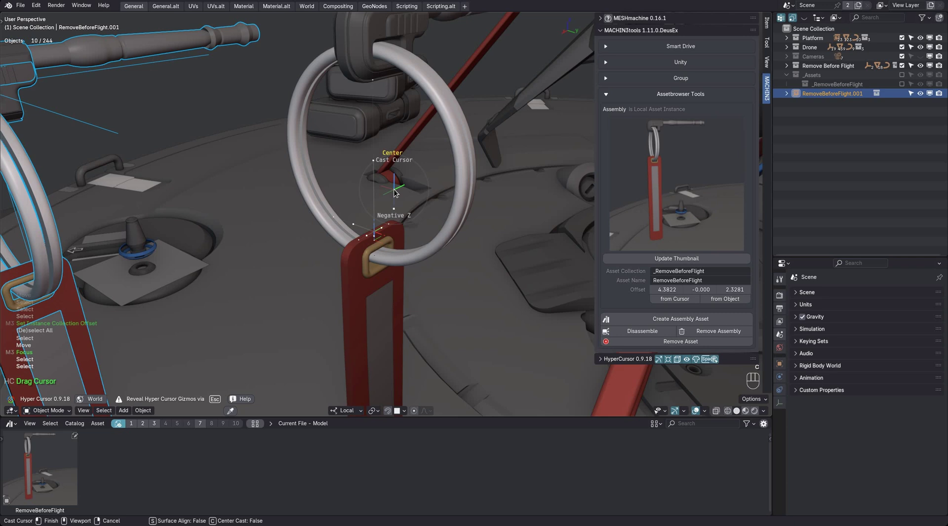
click(390, 95)
middle_drag(378, 250, 385, 201)
shift+middle_drag(385, 202, 407, 155)
middle_drag(407, 172, 573, 239)
click(670, 301)
Move the tag instance by its ring-centred origin, keeping it beside the original tag.
shift+middle_drag(175, 167, 222, 207)
scroll(222, 207, down, 1)
middle_drag(91, 129, 130, 157)
key(g)
click(236, 210)
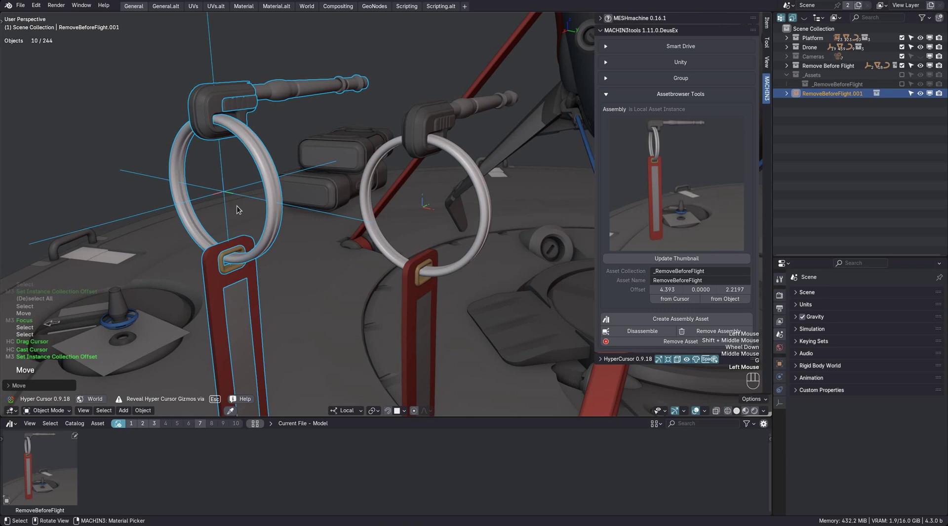
Place the cursor on the tip of the original pin, set the instance's collection offset from the cursor, and reposition the instance.
middle_drag(237, 209, 181, 276)
shift+middle_drag(180, 277, 338, 196)
middle_drag(504, 262, 442, 226)
ctrl+right_drag(442, 225, 444, 222)
shift+middle_drag(515, 218, 469, 225)
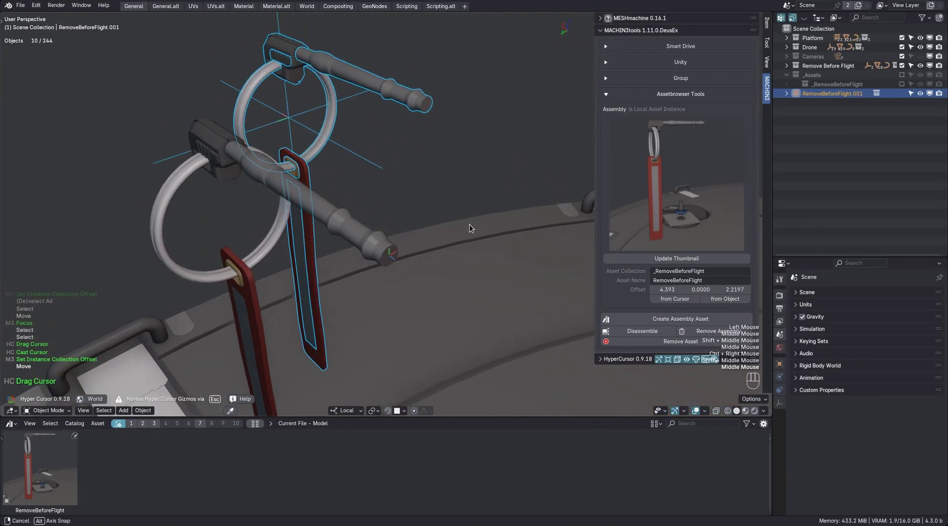
click(666, 299)
shift+middle_drag(434, 148, 430, 173)
key(g)
click(431, 175)
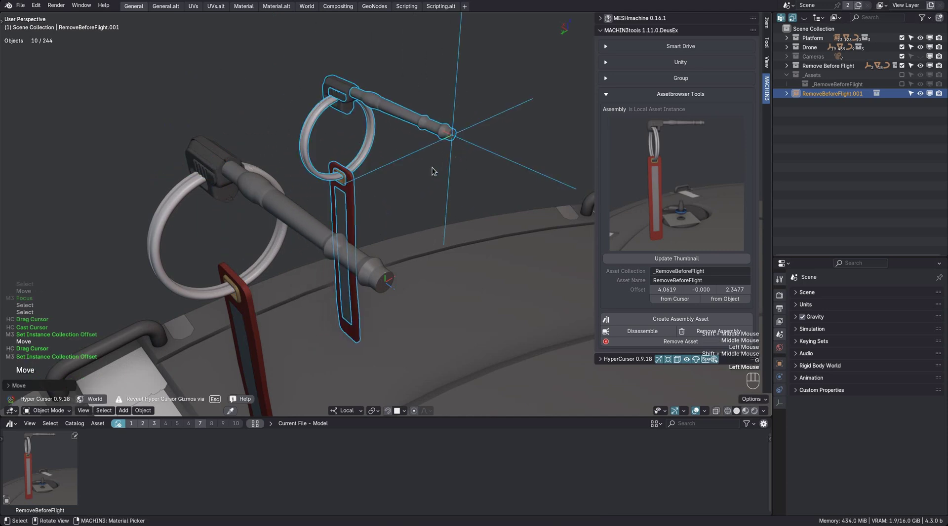
Examine the tag instance's origin at the tip of its pin up close.
middle_drag(403, 253, 400, 250)
shift+middle_drag(400, 251, 387, 272)
scroll(394, 247, down, 1)
scroll(393, 248, up, 2)
scroll(363, 264, down, 2)
click(384, 159)
scroll(380, 156, up, 1)
scroll(379, 153, up, 1)
key(alt+f)
ctrl+middle_drag(385, 225, 366, 77)
scroll(365, 77, down, 3)
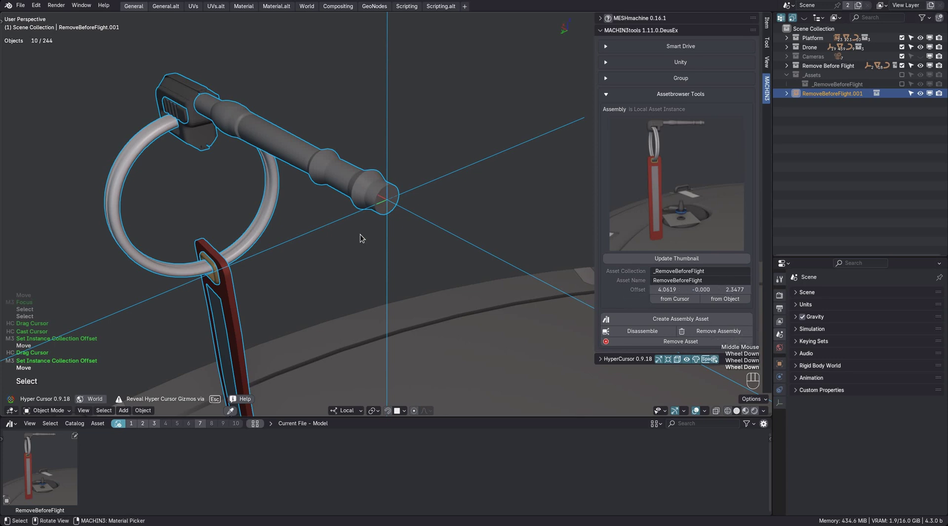
Move the tag instance off its current spot towards the drone.
scroll(395, 240, down, 2)
shift+middle_drag(395, 241, 457, 183)
scroll(457, 183, down, 2)
middle_drag(456, 182, 305, 174)
scroll(382, 190, up, 1)
scroll(324, 212, down, 1)
key(g)
middle_click(301, 218)
shift+middle_click(297, 225)
key(Escape)
key(g)
click(262, 199)
Bring the tag instance across the scene to the front of the drone.
scroll(276, 192, down, 2)
shift+middle_drag(262, 199, 222, 206)
key(g)
click(274, 171)
scroll(222, 205, down, 1)
key(g)
click(464, 135)
Position the tag instance so its pin sits in the triangular recess on the drone's nose.
key(f)
middle_drag(463, 136, 518, 148)
key(g)
middle_drag(457, 181, 514, 185)
key(g)
click(341, 218)
middle_drag(341, 217, 275, 235)
key(g)
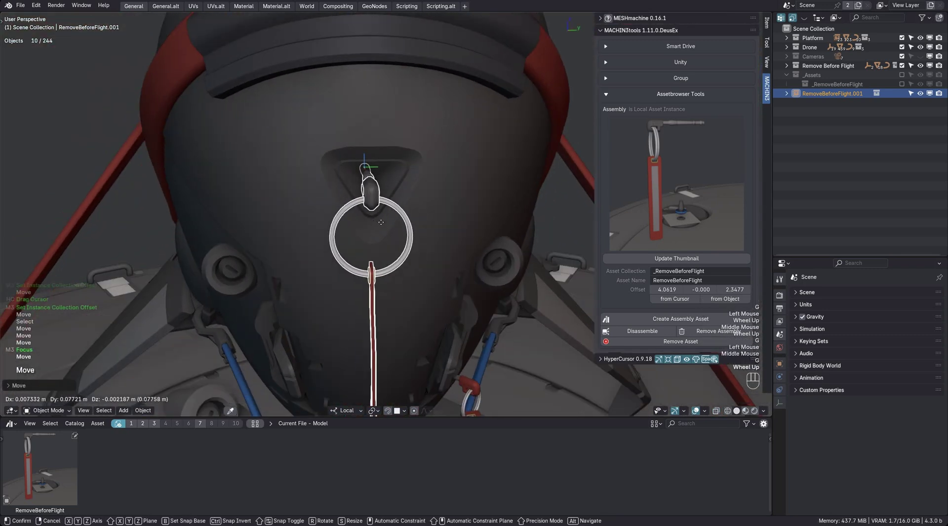
click(375, 220)
key(a)
middle_drag(375, 220, 322, 228)
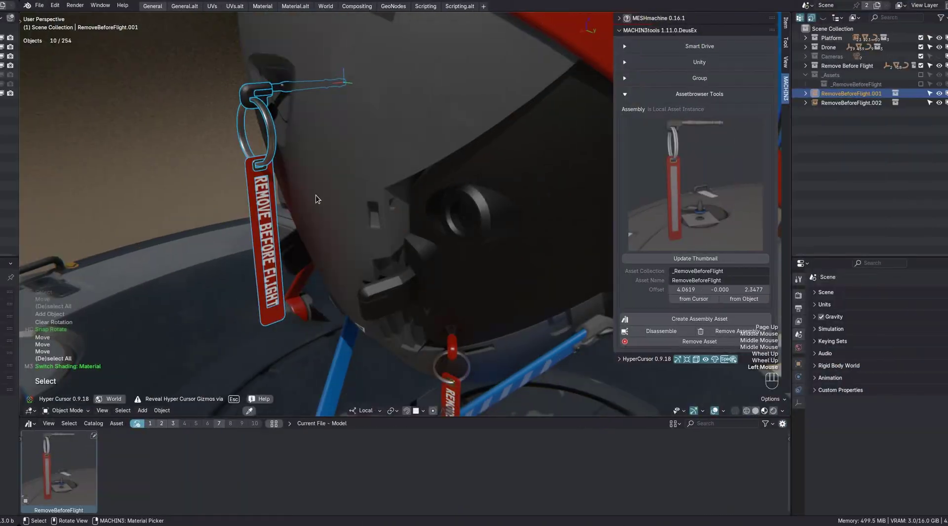
Disassemble the RemoveBeforeFlight.001 instance on the drone's nose into its individual objects.
middle_drag(315, 195, 369, 218)
key(Tab)
shift+middle_drag(380, 260, 358, 235)
middle_drag(358, 234, 323, 232)
shift+middle_drag(324, 232, 358, 273)
key(Tab)
ctrl+middle_drag(291, 247, 284, 190)
middle_drag(284, 190, 316, 200)
key(a)
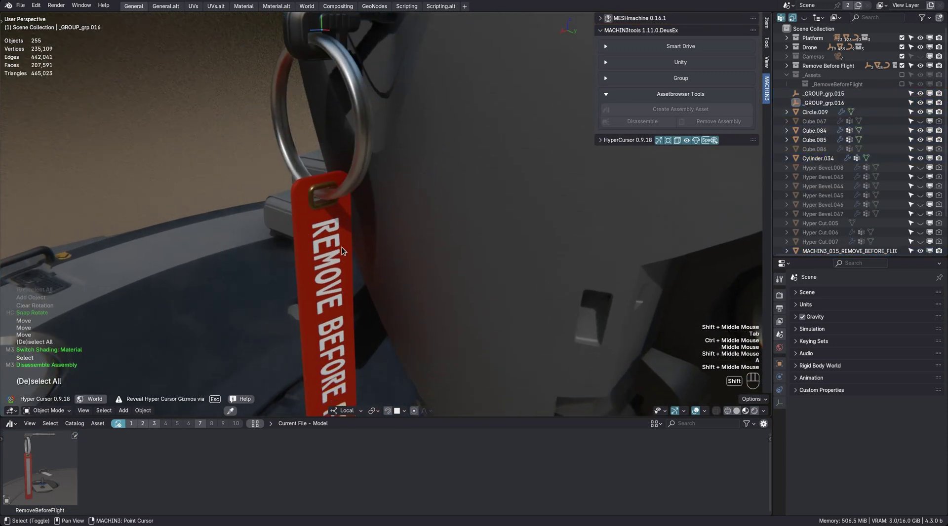
Rotate the disassembled ring and tag on the drone's nose with the group transform gizmos.
shift+click(327, 248)
shift+click(323, 246)
key(a)
middle_drag(324, 247, 355, 248)
key(w)
click(357, 264)
drag(428, 193, 393, 208)
ctrl+middle_drag(393, 207, 508, 182)
ctrl+middle_drag(508, 182, 527, 140)
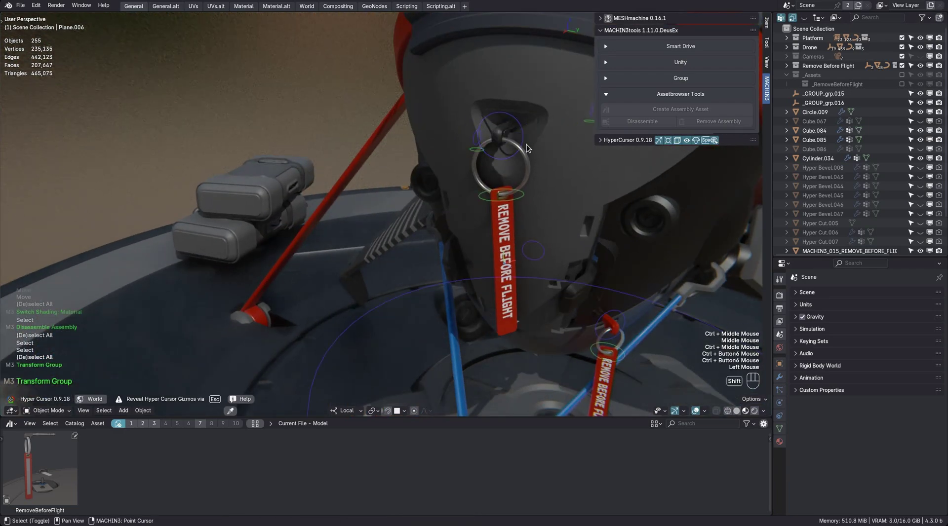
Select the clip, tag and eyelet on the drone's nose and update the RemoveBeforeFlight asset's thumbnail from the current view.
scroll(526, 139, up, 3)
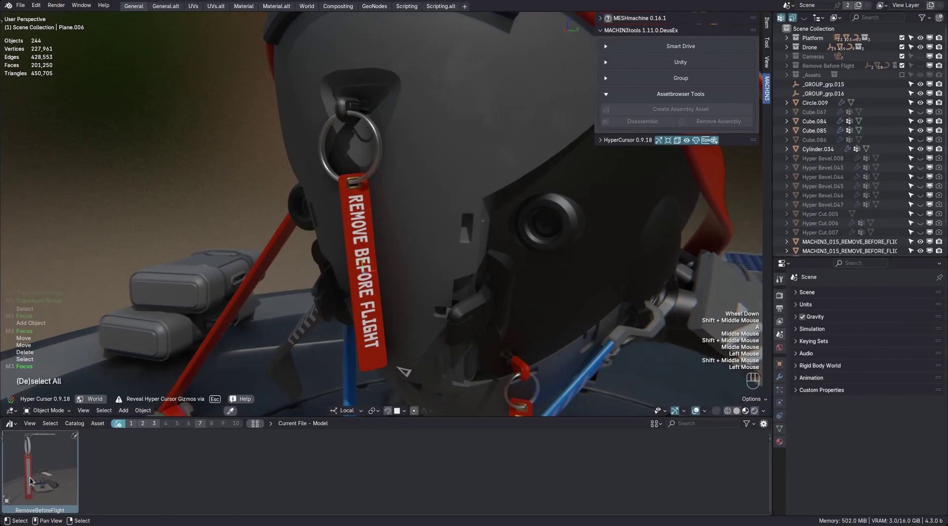
key(t)
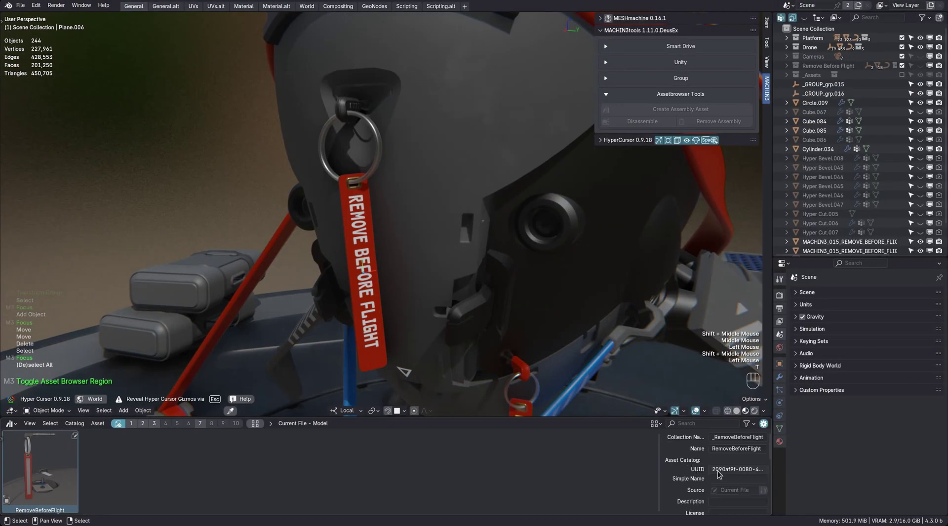
click(341, 108)
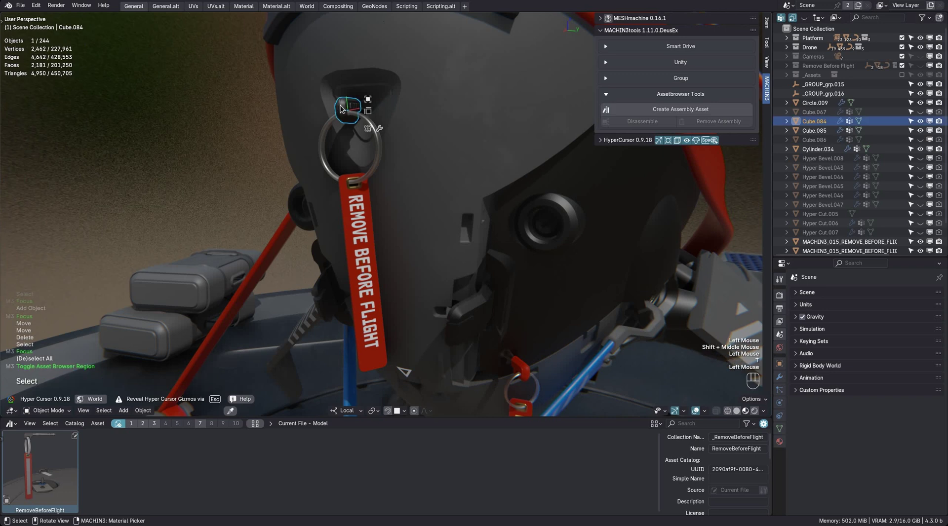
shift+click(358, 219)
shift+click(396, 360)
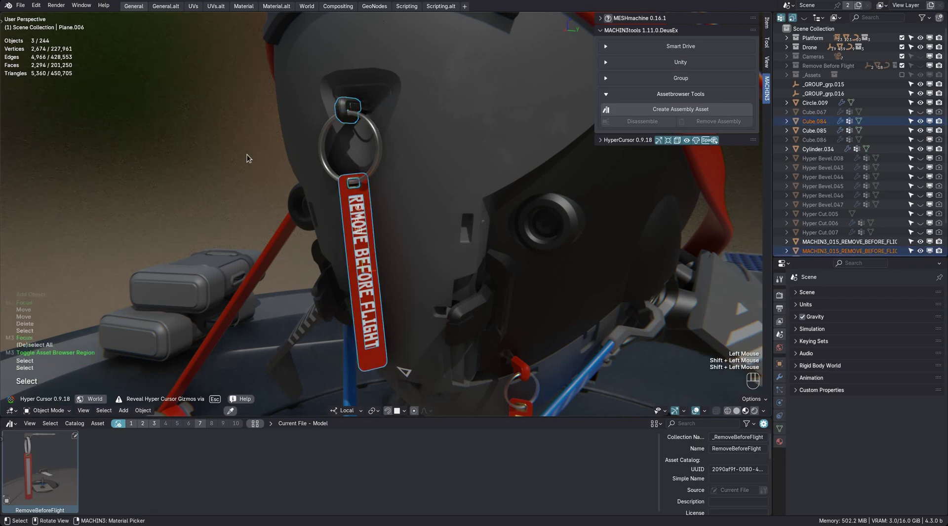
scroll(736, 444, down, 3)
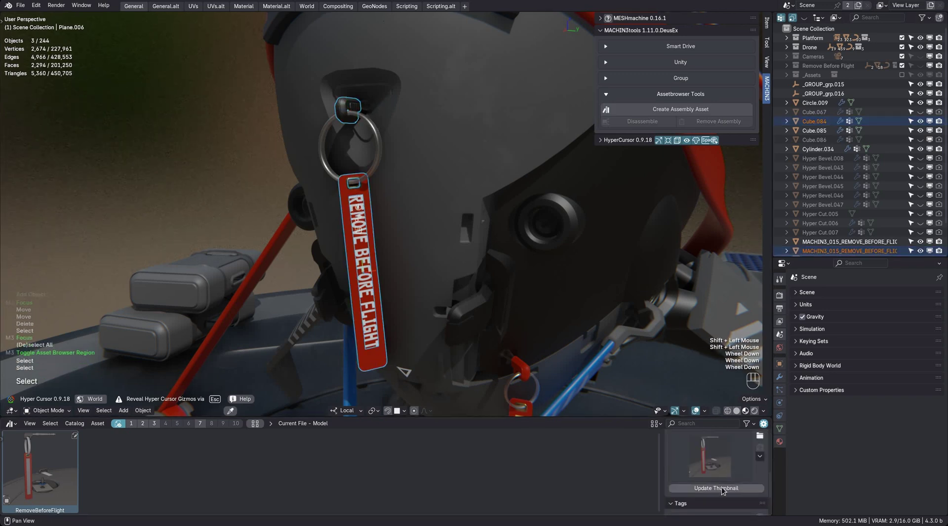
click(721, 488)
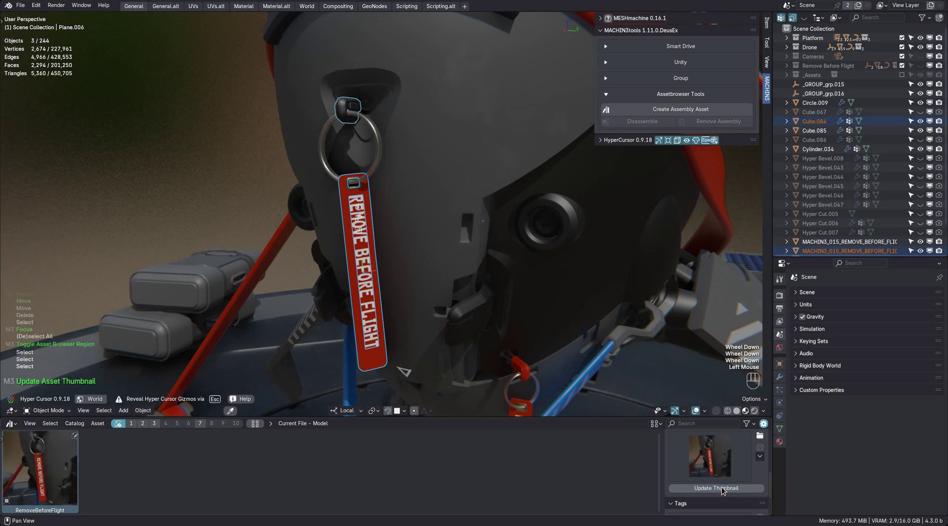
scroll(345, 276, down, 3)
shift+middle_drag(338, 287, 354, 260)
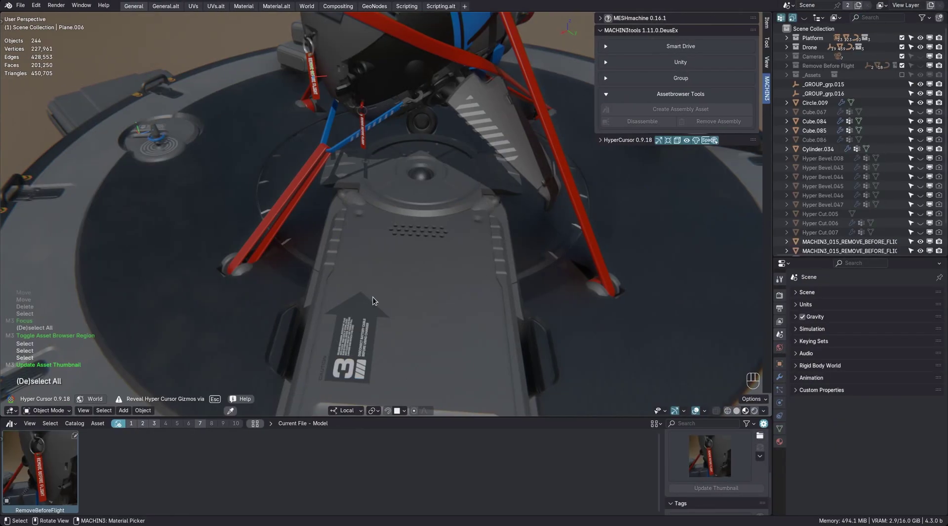
middle_drag(368, 263, 386, 272)
scroll(416, 290, down, 2)
scroll(263, 207, up, 2)
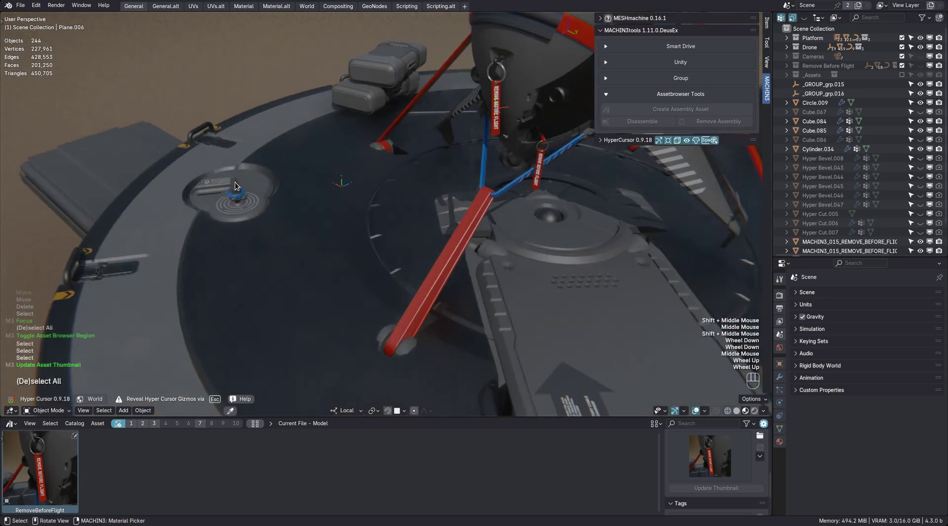
Mark the grey tapered cylinder standing in the blue ring at the platform's edge as an asset.
click(236, 183)
key(f)
middle_drag(236, 183, 388, 228)
key(a)
scroll(387, 233, down, 2)
click(388, 231)
key(g)
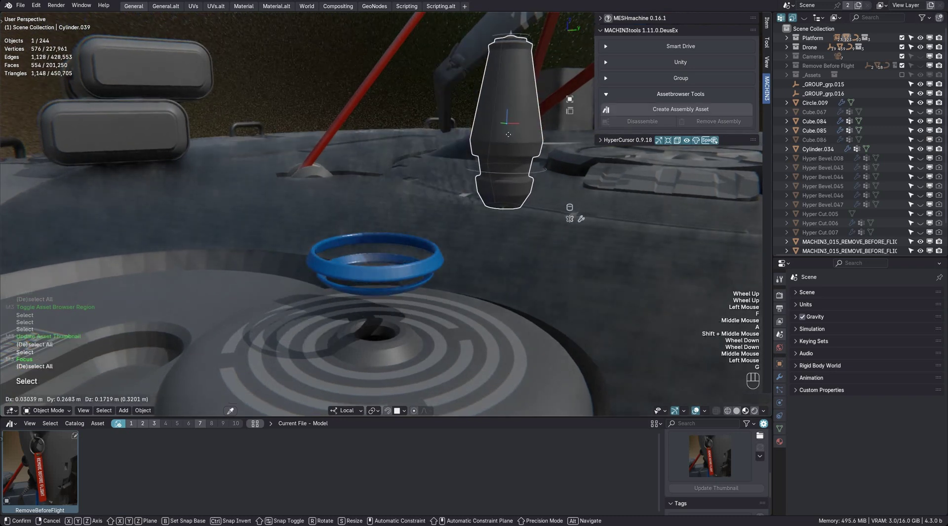
key(Escape)
middle_drag(509, 148, 377, 215)
ctrl+middle_drag(378, 222, 408, 229)
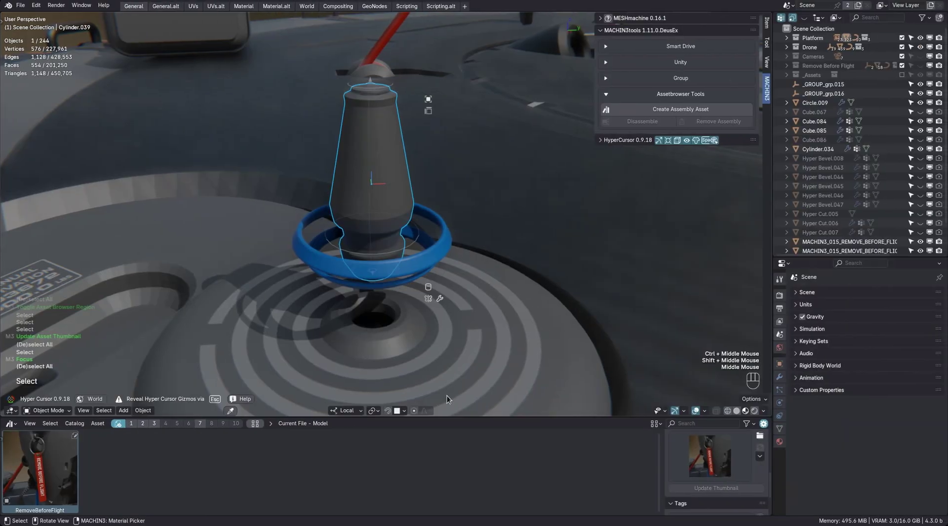
shift+middle_drag(446, 399, 446, 400)
key(f)
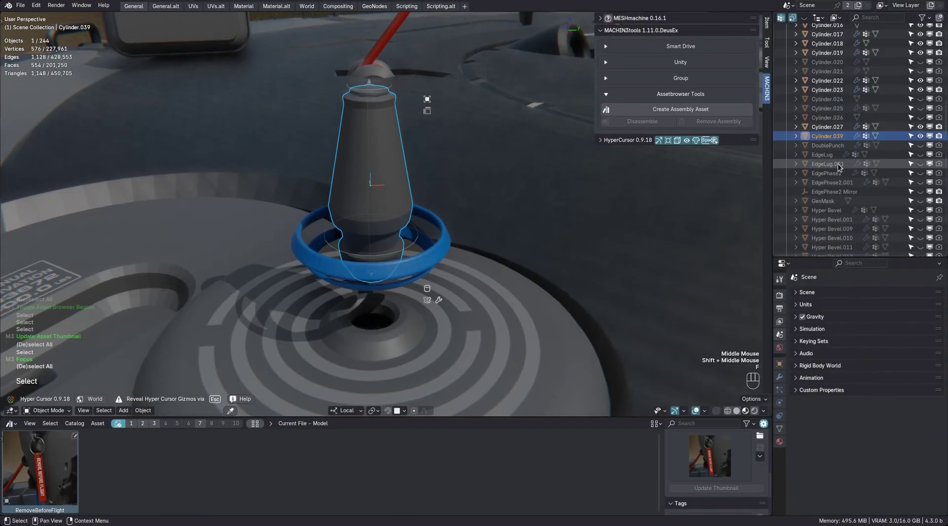
right_click(823, 139)
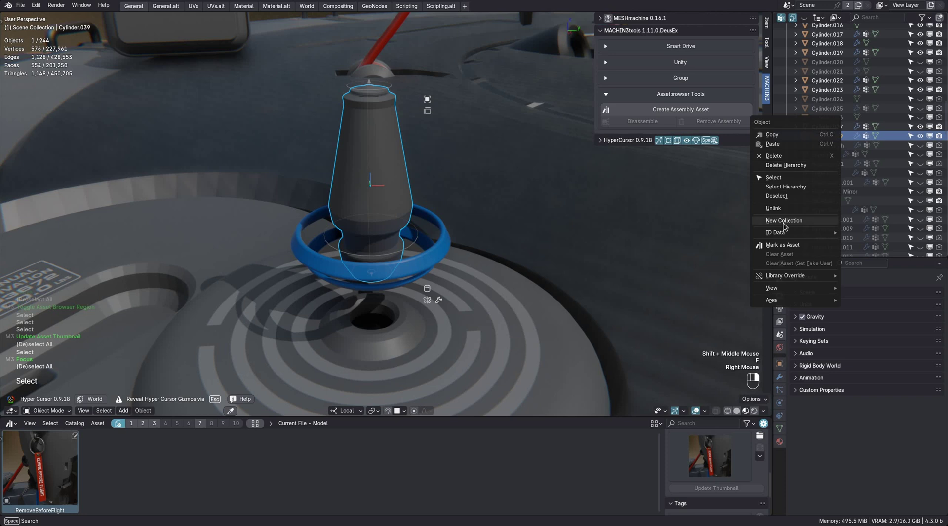
click(783, 244)
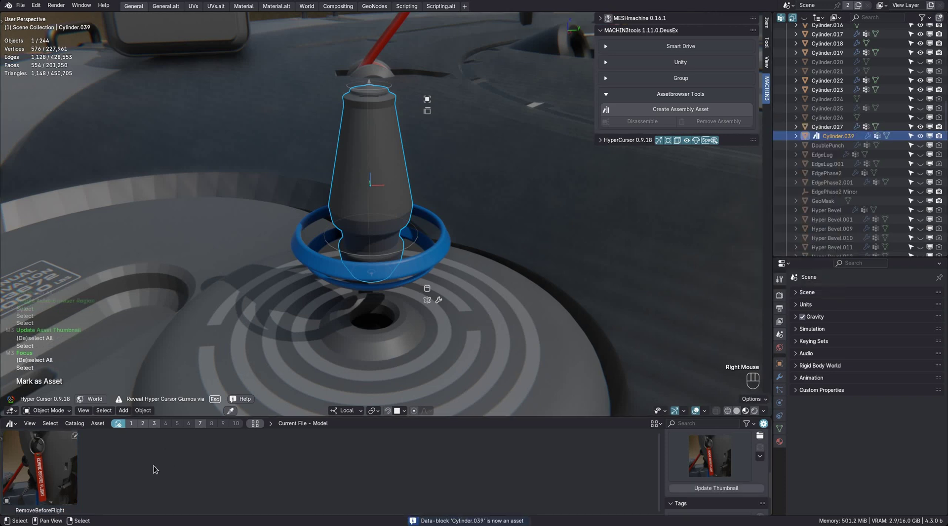
Update the Cylinder.039 asset's thumbnail from the current view and delete the test copy placed beside the original.
key(t)
click(44, 454)
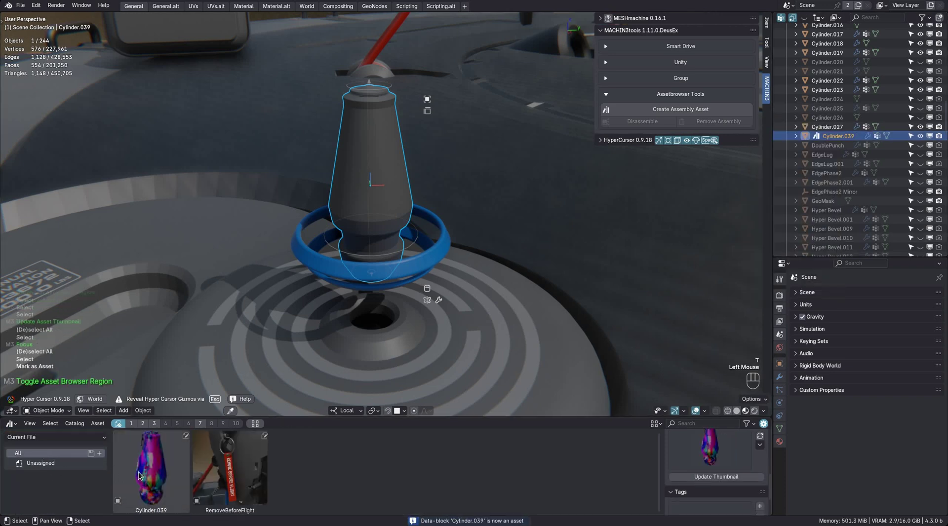
key(t)
click(74, 491)
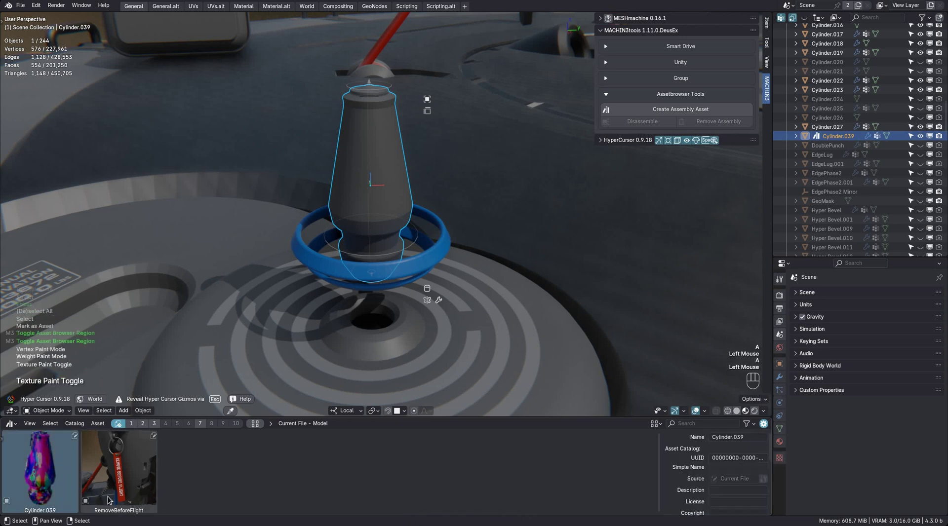
shift+middle_drag(424, 255, 397, 286)
scroll(718, 466, down, 3)
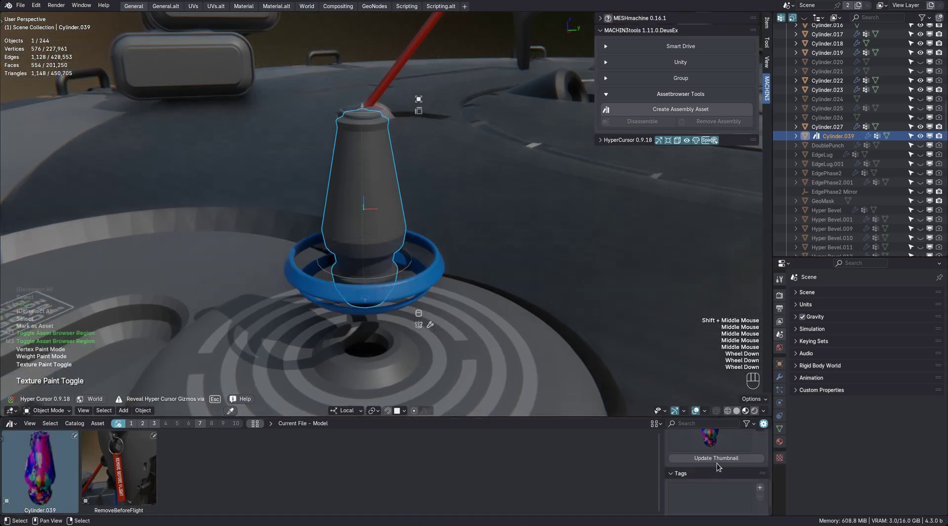
click(726, 459)
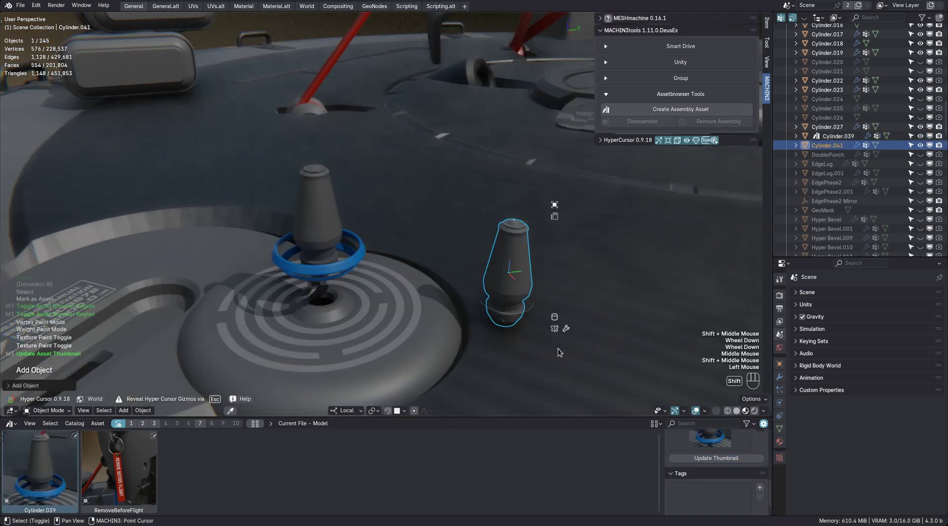
shift+middle_drag(517, 286, 484, 328)
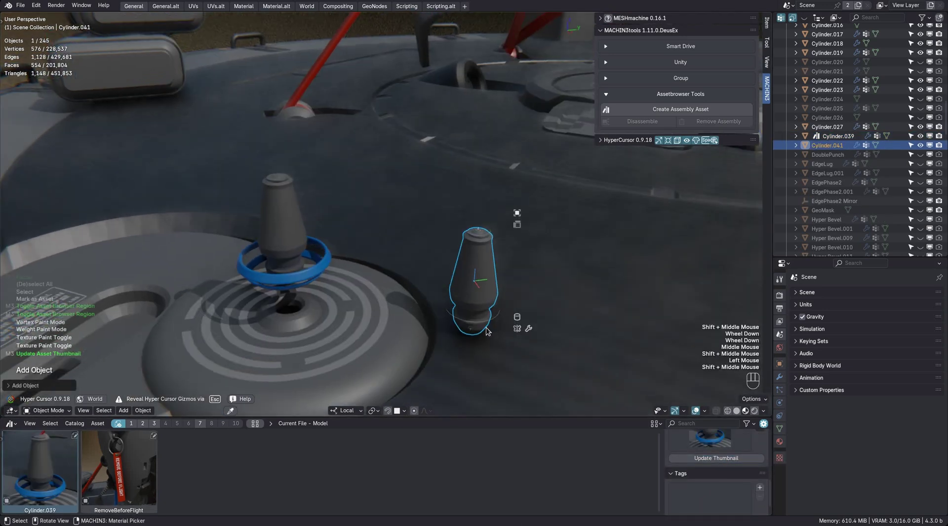
key(x)
Mark the blue ring Circle.007 as an asset and update its thumbnail from the current view.
click(316, 274)
scroll(316, 274, up, 2)
shift+middle_drag(316, 274, 356, 300)
scroll(355, 300, down, 1)
right_click(834, 93)
click(834, 95)
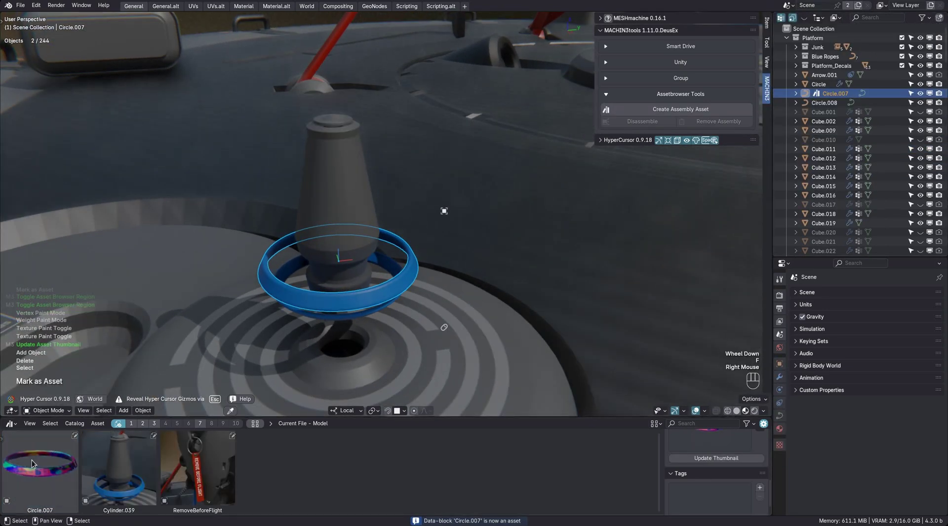
click(713, 458)
Create an assembly asset named Both from the tapered cylinder and its blue rings, using the Model catalog and Avg. Floor position.
scroll(324, 241, down, 2)
key(a)
click(312, 251)
mouse_move(324, 242)
shift+middle_down()
mouse_move(312, 251)
mouse_move(332, 244)
shift+middle_up()
shift+click(317, 247)
scroll(321, 244, up, 1)
key(a)
click(320, 237)
shift+click(323, 261)
shift+middle_drag(332, 244, 395, 247)
click(637, 110)
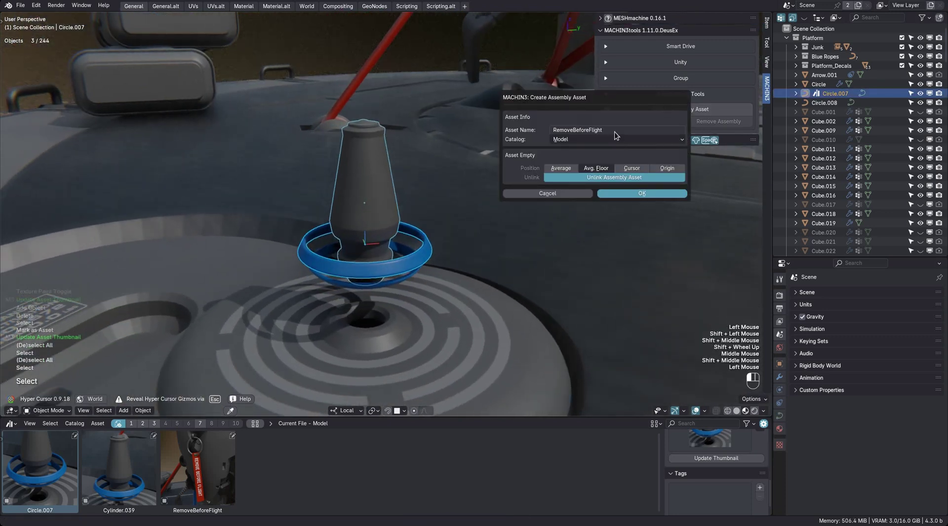
key(Return)
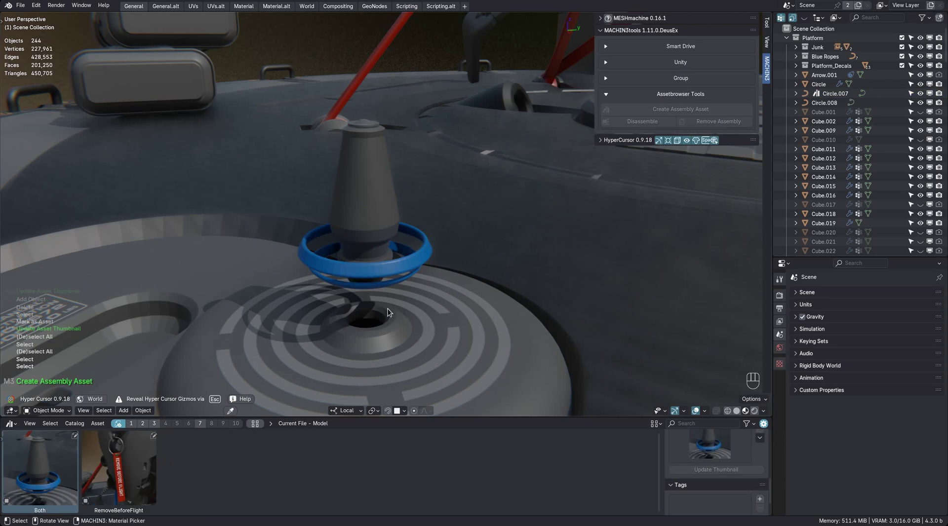
Show the current file's assets from all catalogs in the asset browser.
shift+middle_drag(233, 377, 240, 352)
key(t)
click(50, 453)
key(t)
shift+middle_drag(324, 250, 318, 225)
scroll(318, 226, down, 2)
Try placing an instance of the Both asset on the platform beside the original mount.
drag(41, 469, 561, 284)
shift+middle_drag(528, 242, 434, 247)
scroll(434, 247, down, 2)
middle_drag(434, 247, 437, 249)
scroll(439, 251, up, 2)
shift+drag(734, 290, 746, 290)
shift+middle_drag(405, 281, 361, 264)
scroll(360, 264, down, 2)
Add a smooth-shaded quad sphere with 4 subdivisions on the surface of the platform's central plate.
key(a)
middle_drag(360, 264, 356, 268)
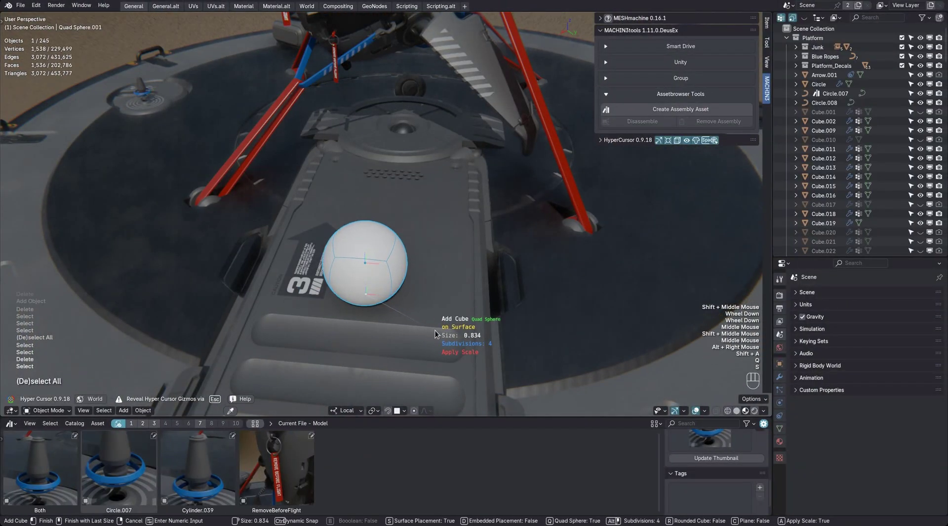
click(508, 334)
click(486, 324)
shift+middle_drag(417, 264, 381, 260)
scroll(422, 247, down, 2)
Assign the blue strut's material to the sphere with the Material Picker and toggle its geometry gizmos.
right_click(427, 101)
shift+middle_drag(348, 316, 379, 306)
key(shift+g)
ctrl+middle_drag(379, 305, 442, 280)
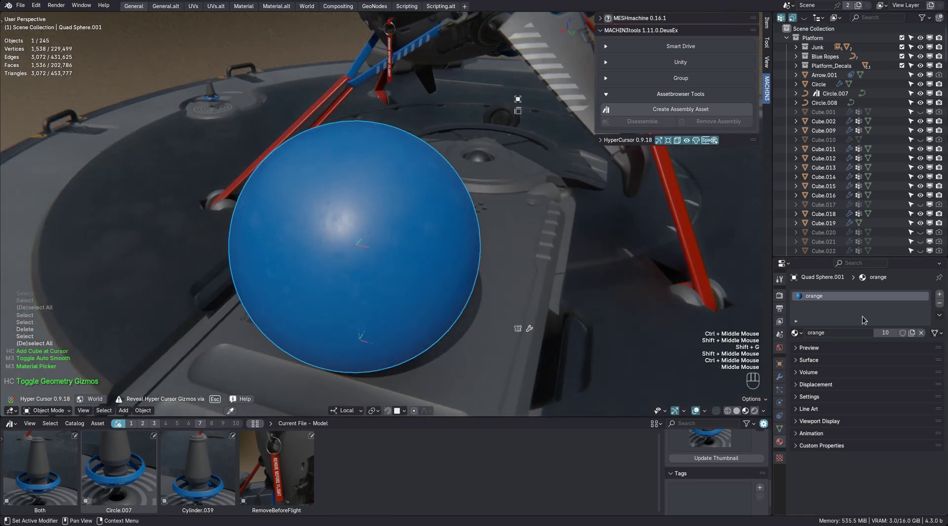
Mark the sphere's orange material as a single asset and rename it Blue.
right_click(832, 298)
click(798, 347)
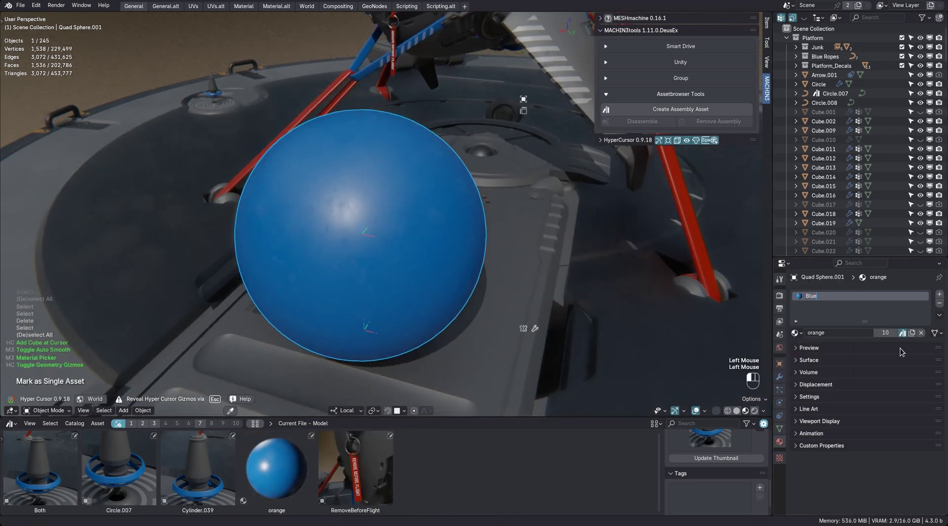
text(Blue)
key(Return)
Frame the blue sphere against the drone and create a new camera from that view with Smart View Cam.
middle_drag(359, 283, 380, 252)
scroll(385, 260, down, 1)
mouse_move(380, 251)
shift+middle_down()
mouse_move(384, 260)
mouse_move(390, 253)
shift+middle_up()
mouse_move(390, 253)
shift+middle_down()
mouse_move(402, 247)
mouse_move(393, 241)
shift+middle_up()
key(Page_Down)
key(Page_Down)
click(223, 211)
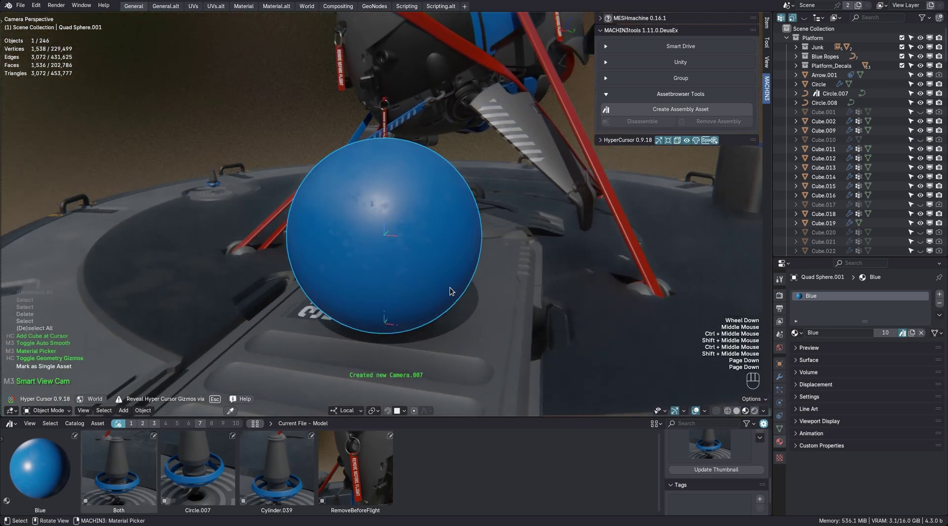
Enable depth of field on the new camera, focus it on the blue sphere and lower its F-stop.
key(Page_Down)
click(549, 212)
key(Page_Down)
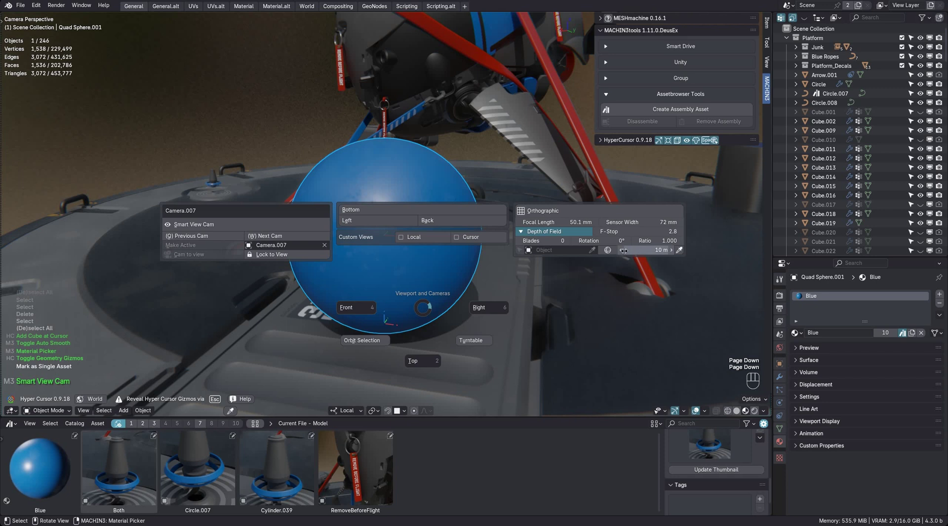
click(679, 250)
click(442, 266)
key(Page_Down)
shift+drag(662, 198, 642, 198)
key(Escape)
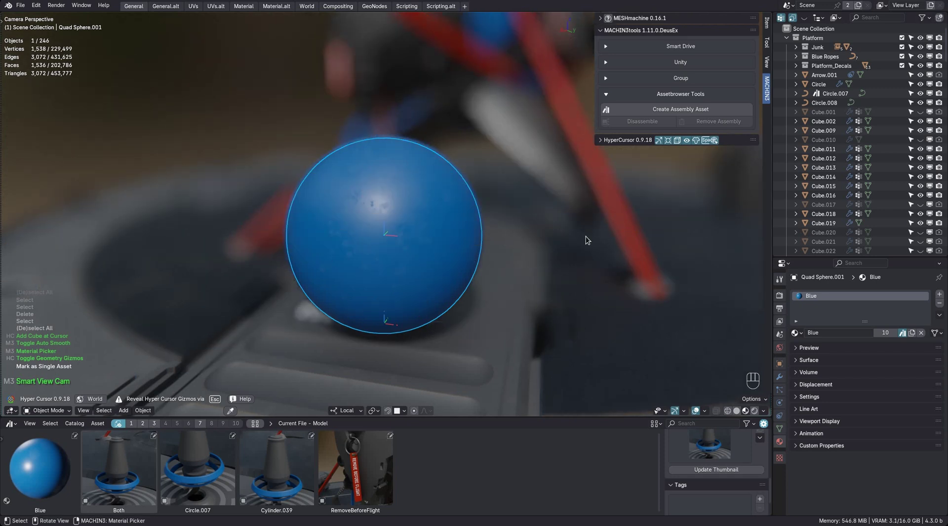
Return to the camera view of the sphere and update the Blue material asset's thumbnail from it.
middle_drag(454, 241, 434, 248)
middle_drag(435, 249, 437, 251)
key(Page_Down)
key(s)
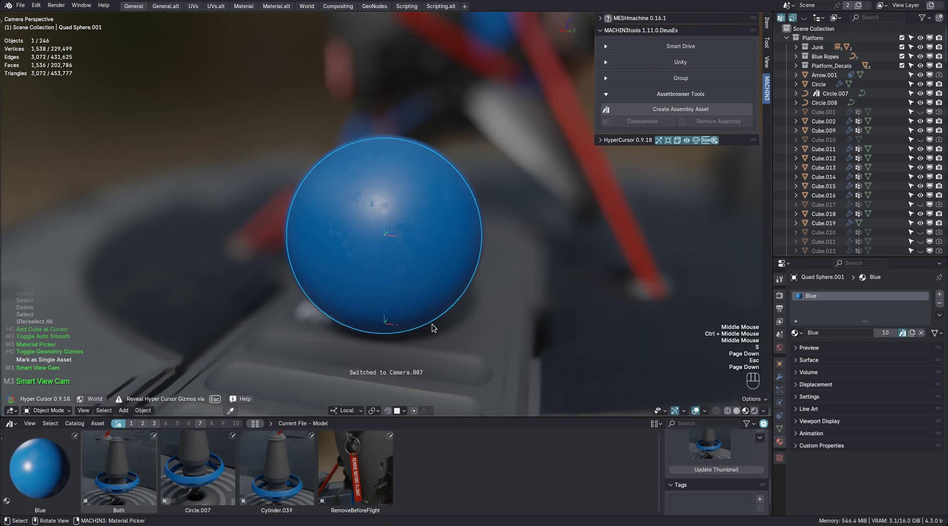
click(398, 248)
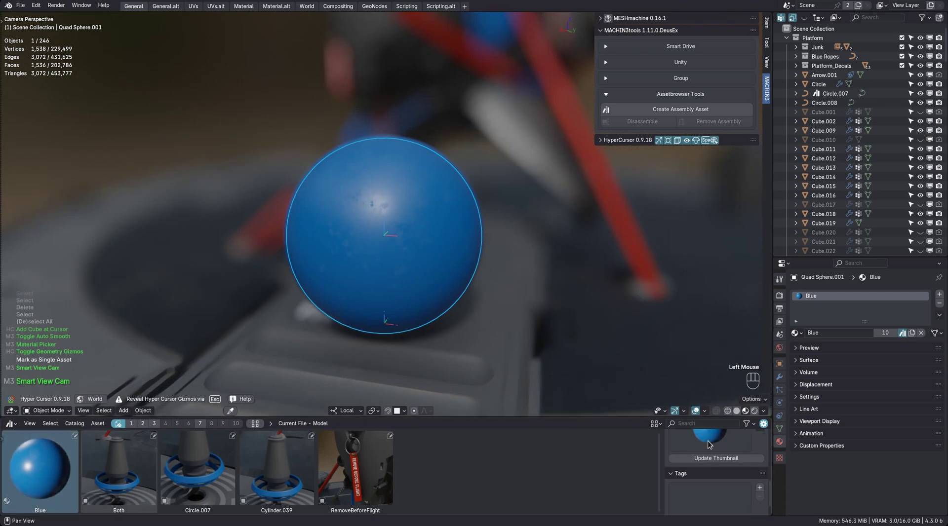
click(711, 459)
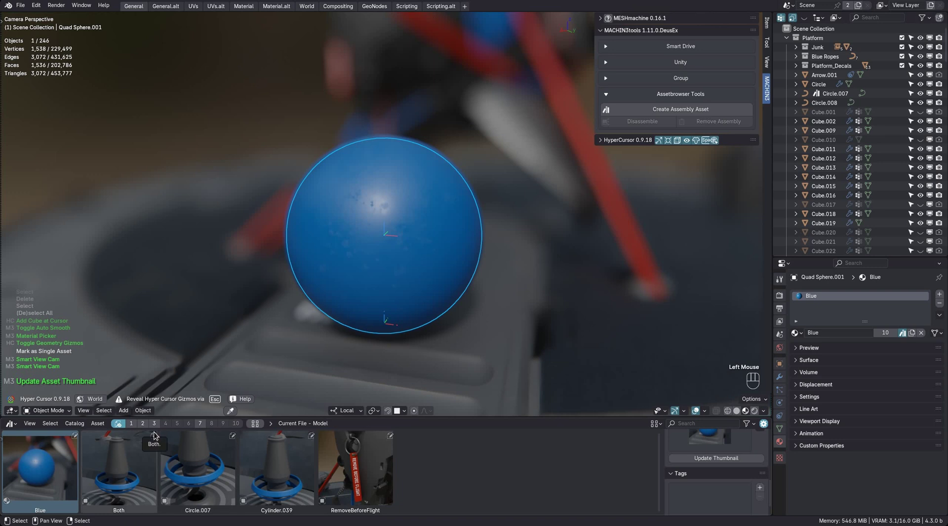
Delete the blue sphere and apply the Blue material asset to the platform's central plate.
key(Delete)
middle_drag(382, 269, 402, 262)
ctrl+middle_drag(402, 262, 311, 261)
middle_drag(311, 262, 336, 276)
drag(40, 467, 356, 290)
middle_drag(357, 288, 316, 325)
shift+middle_drag(316, 326, 262, 321)
scroll(261, 321, down, 2)
Apply the Blue material asset to two more surfaces of the platform.
drag(39, 468, 566, 373)
ctrl+middle_drag(424, 306, 419, 321)
middle_drag(420, 321, 459, 277)
mouse_move(459, 277)
shift+middle_down()
mouse_move(446, 290)
mouse_move(463, 292)
shift+middle_up()
drag(58, 465, 380, 225)
ctrl+middle_drag(380, 225, 395, 296)
Reassign materials sampled from neighbouring surfaces to two selected platform parts with the Material Picker.
click(378, 225)
right_click(269, 244)
click(165, 192)
click(377, 276)
right_click(345, 267)
click(176, 202)
click(269, 195)
Add an armature on the platform's central plate and enter Edit Mode.
key(shift+a)
click(340, 318)
middle_drag(340, 318, 392, 267)
key(Tab)
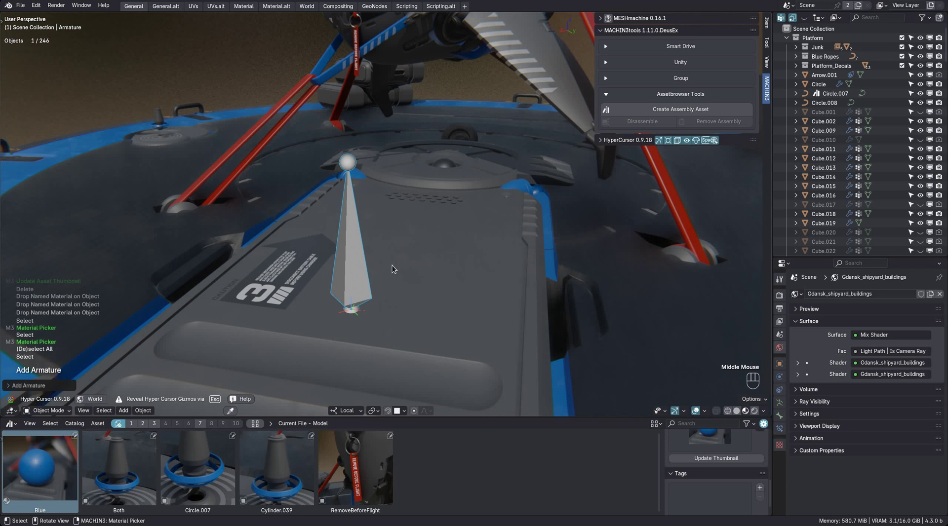
Extrude four more bones from the tip of the armature's first bone to form a bent chain.
click(392, 212)
middle_drag(370, 199, 380, 229)
middle_drag(380, 230, 395, 240)
scroll(387, 240, down, 1)
key(e)
click(293, 154)
key(e)
click(436, 111)
key(e)
click(506, 223)
middle_drag(506, 223, 487, 238)
key(e)
click(421, 261)
middle_drag(420, 262, 382, 257)
middle_drag(382, 257, 360, 239)
Switch the armature to Pose Mode and freely rotate one bone of the chain.
key(Tab)
click(426, 235)
click(439, 182)
key(t)
middle_drag(420, 188, 321, 210)
key(r)
key(r)
click(375, 217)
Rotate further bones of the armature to bend the chain into a pose.
click(272, 163)
key(r)
click(173, 303)
key(r)
click(214, 267)
middle_drag(215, 267, 435, 198)
click(235, 188)
key(r)
click(450, 183)
Select all five bones and create a pose asset from the armature's current pose.
scroll(450, 184, down, 2)
middle_drag(435, 197, 405, 217)
key(a)
key(a)
click(97, 424)
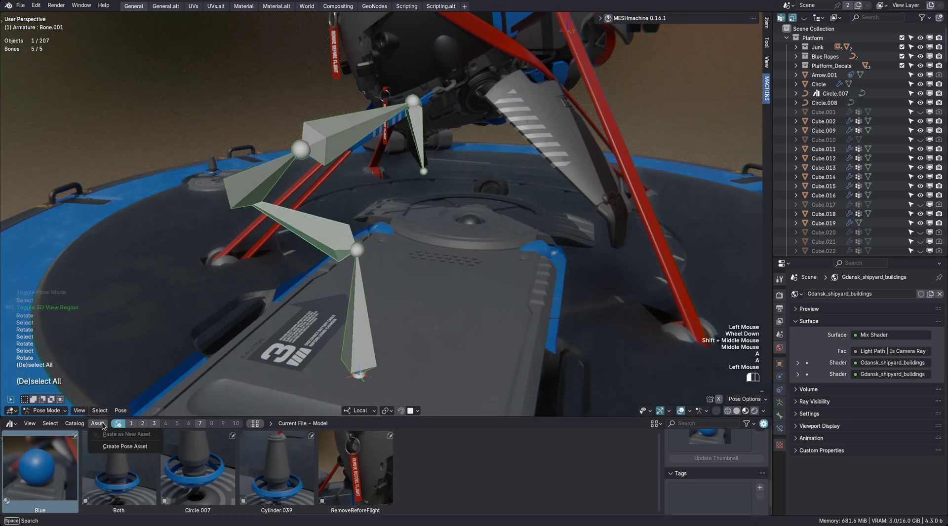
click(127, 446)
shift+middle_drag(607, 399, 625, 389)
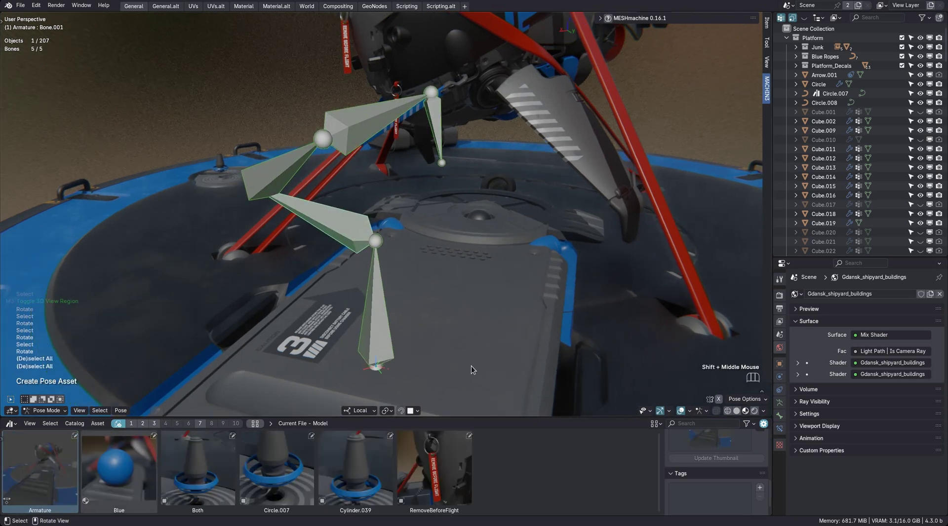
Rename the Armature pose asset as PoseAsset.
click(60, 496)
scroll(691, 469, up, 4)
click(752, 440)
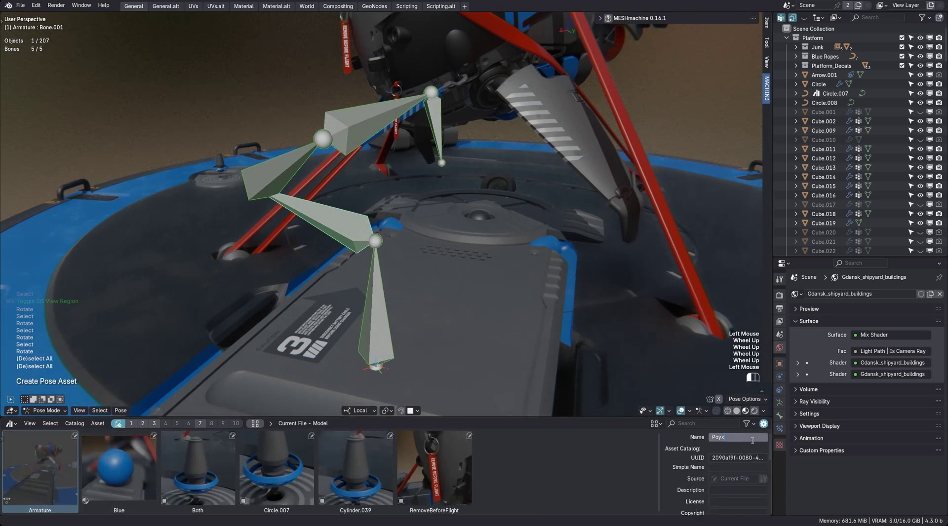
text(PoseAsset)
key(Return)
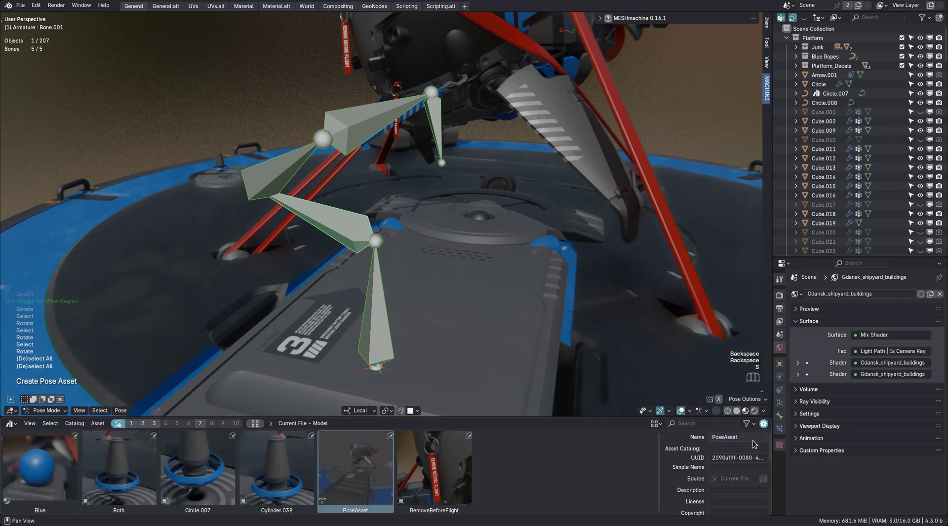
Clear the rotation of all selected bones and reapply the PoseAsset pose to the armature, repeating this to test the asset.
shift+middle_drag(395, 289, 385, 276)
middle_drag(385, 276, 407, 290)
key(alt+r)
shift+middle_drag(395, 247, 402, 269)
double_click(355, 462)
key(alt+r)
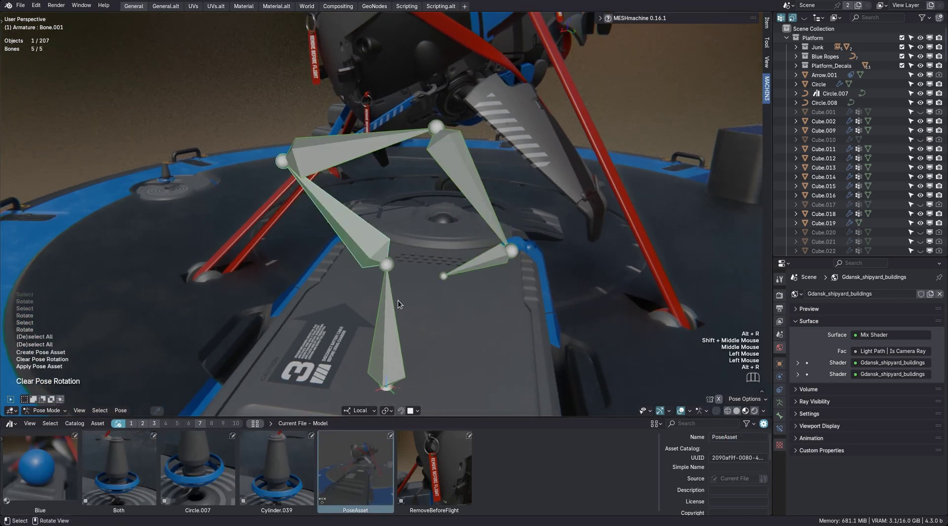
double_click(355, 459)
shift+middle_drag(398, 271, 400, 285)
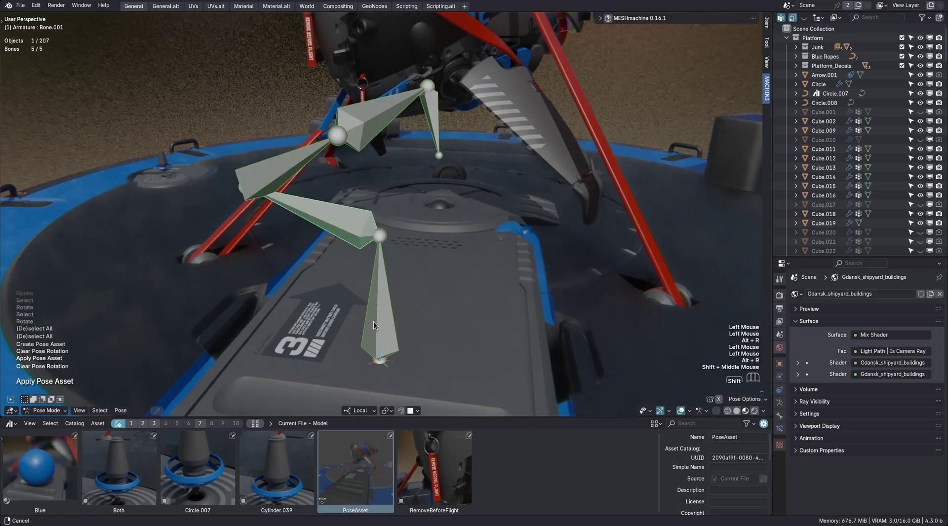
key(alt+r)
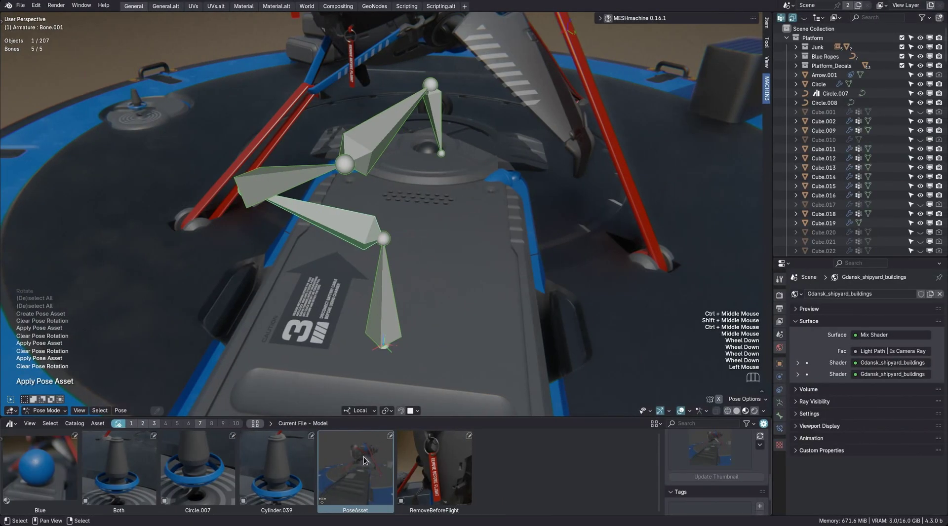
Return the armature to Object Mode and update the PoseAsset thumbnail from the current view, first without overlays and finally with overlays rendered.
key(Tab)
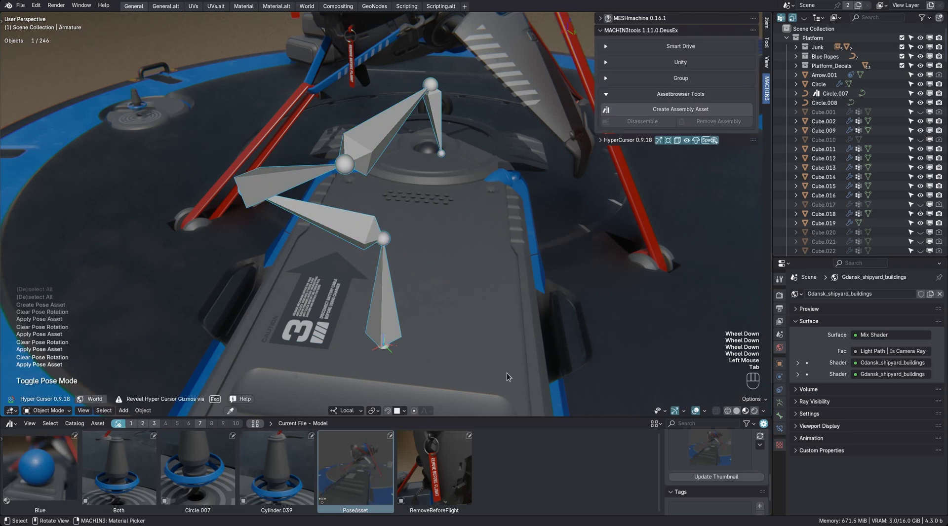
click(706, 477)
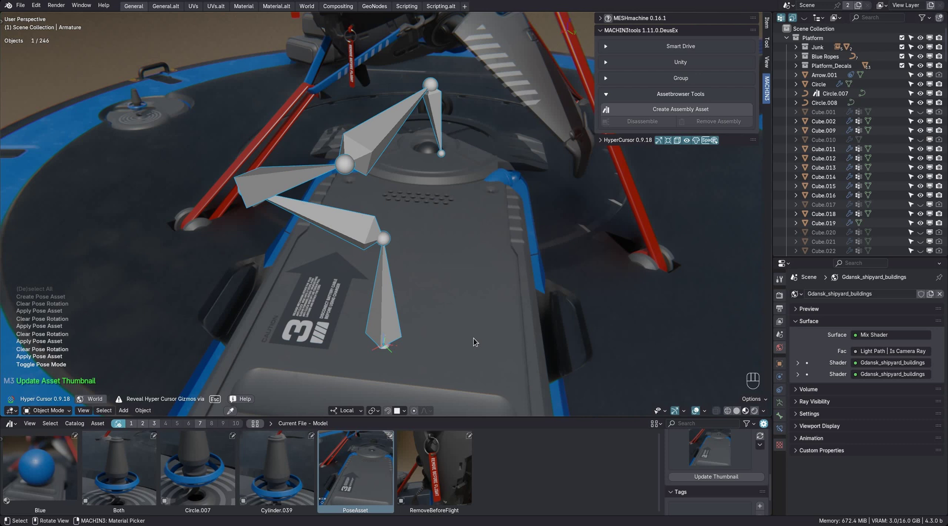
click(699, 478)
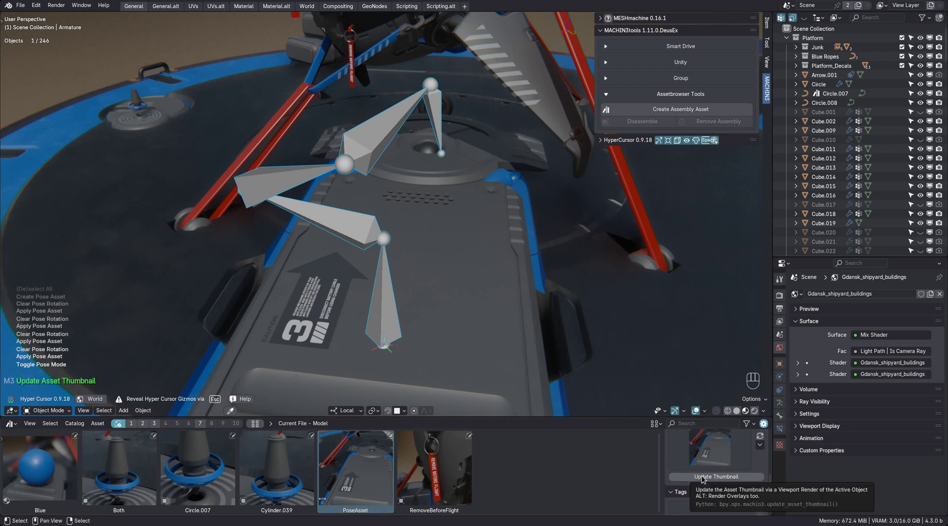
alt+click(702, 478)
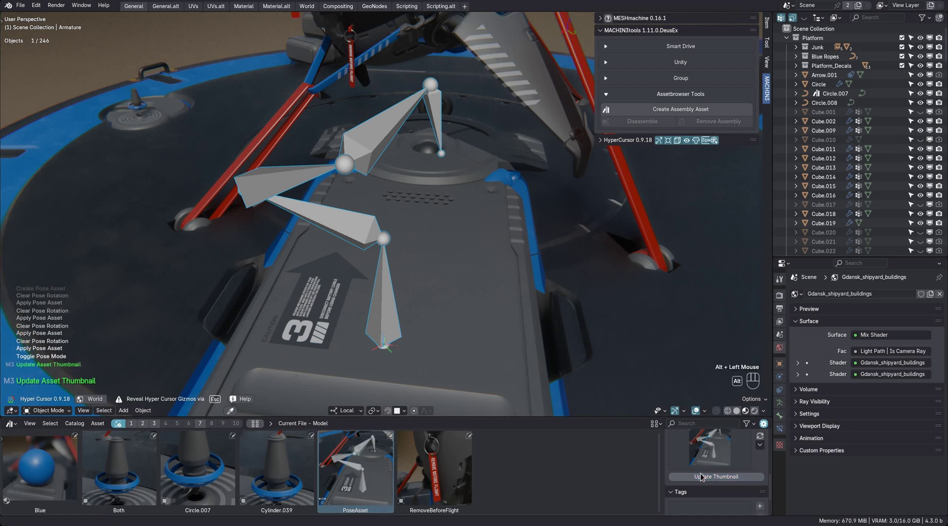